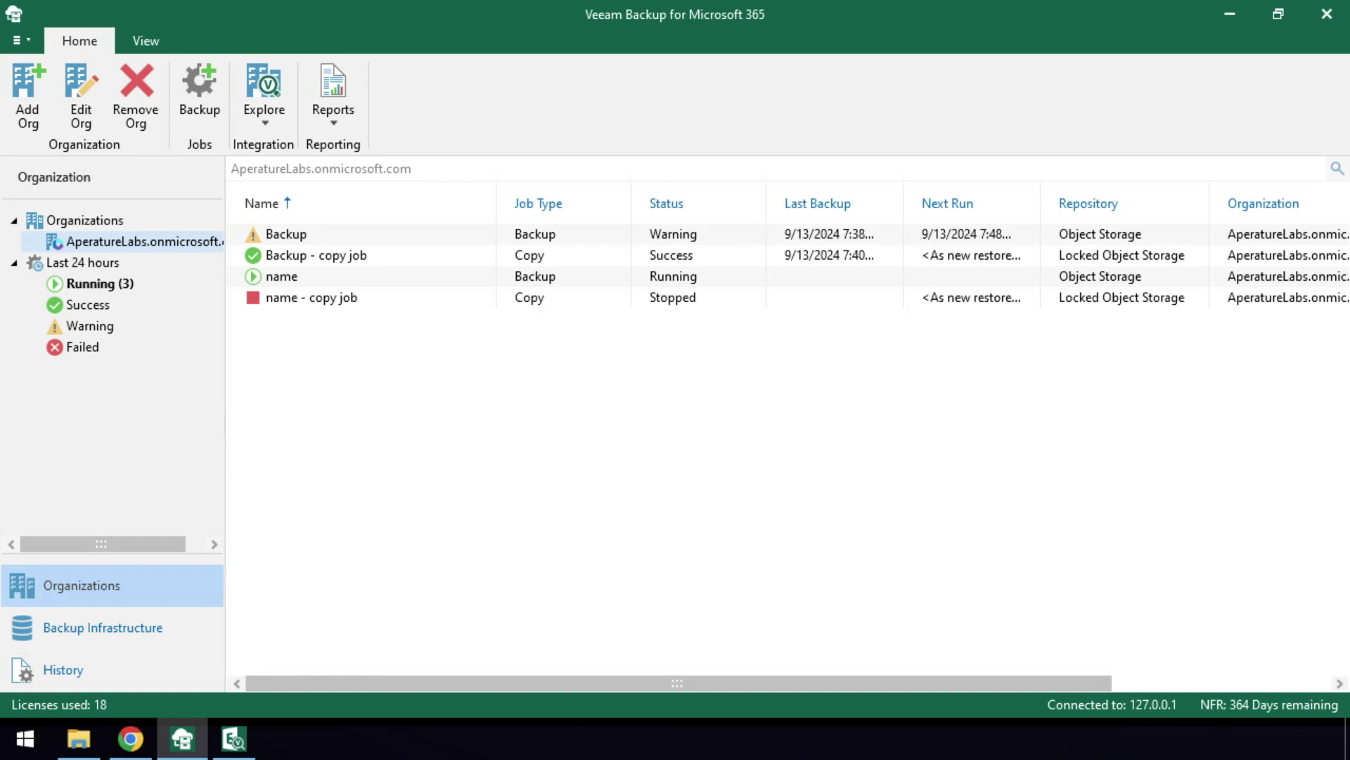
- From the Backup job, choose Explore Exchange point-in-time state on the Home tab
left_click(369, 233)
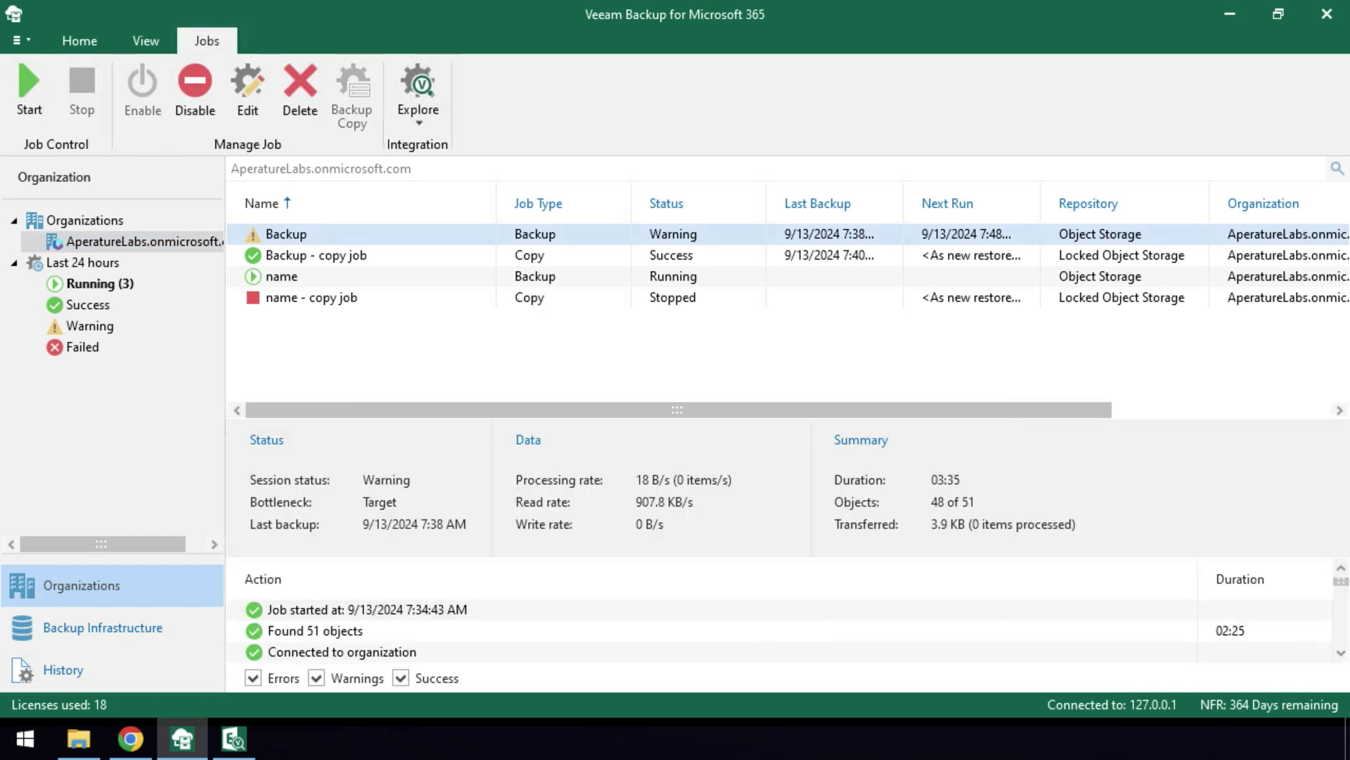
left_click(135, 242)
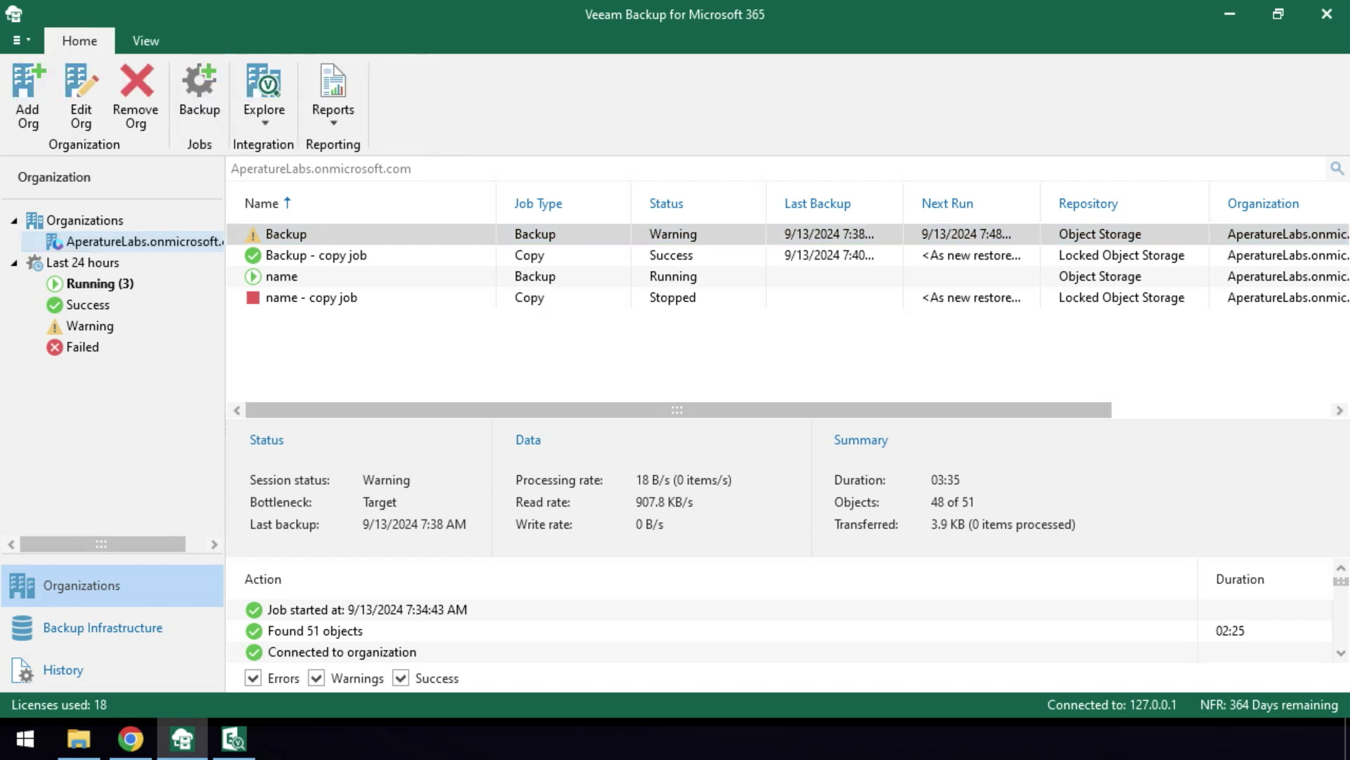
left_click(263, 95)
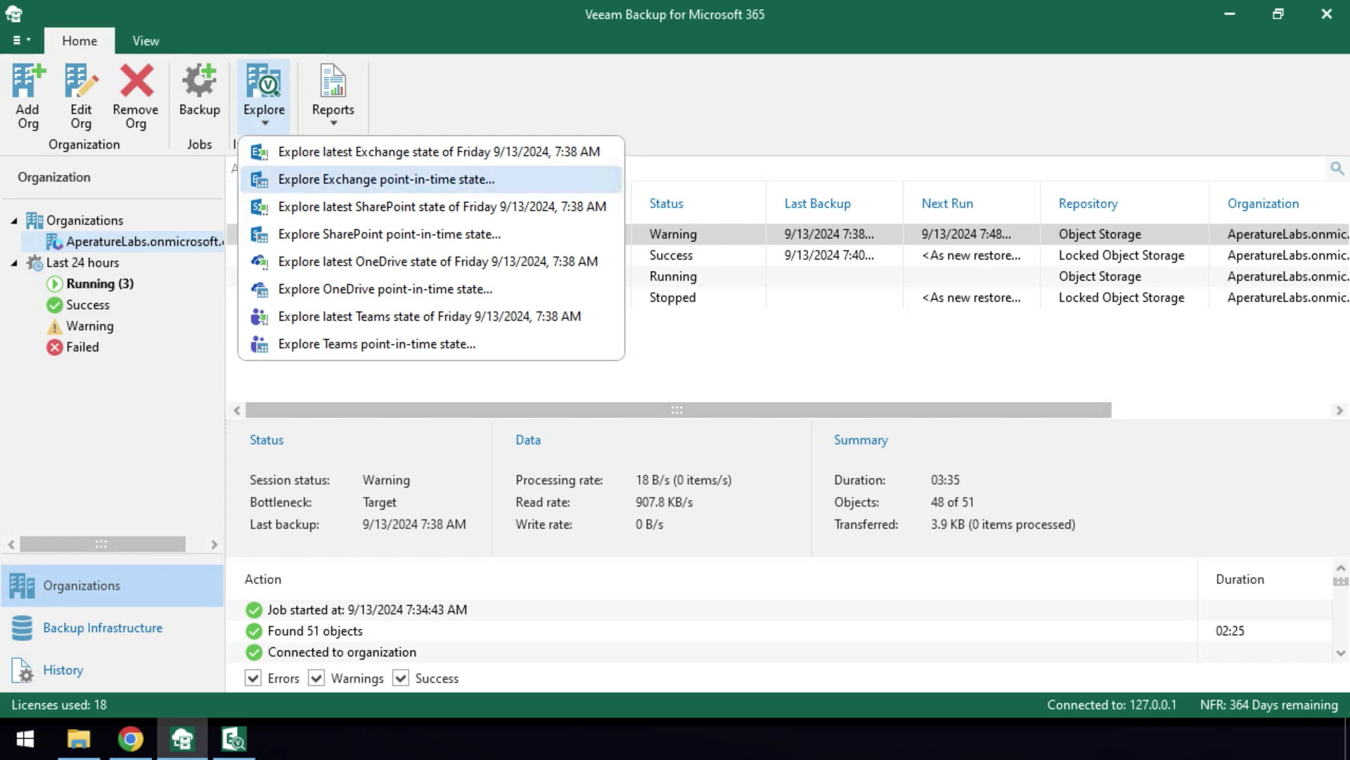
left_click(353, 180)
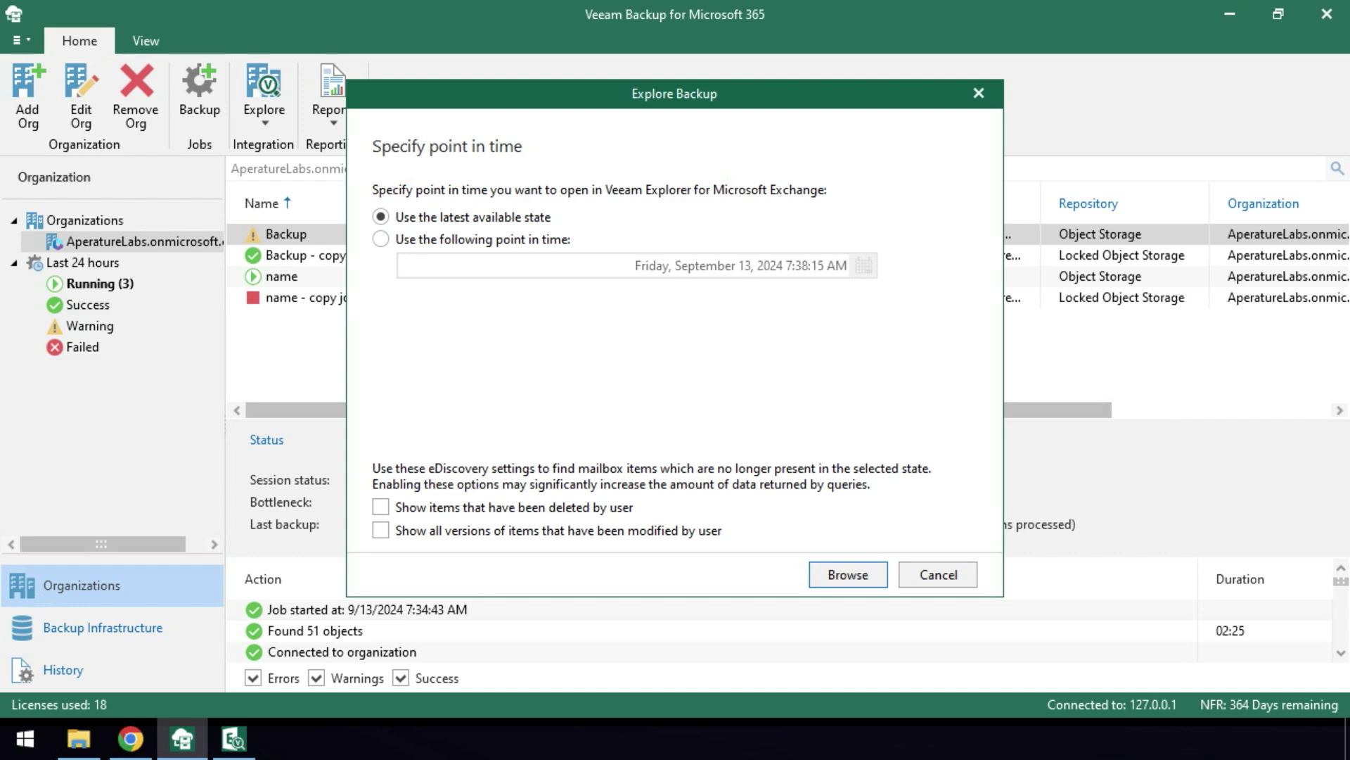
- Browse the latest available Exchange backup state, leaving eDiscovery options unchecked
key("Tab")
key("Tab")
key("Tab")
key("Tab")
key("Return")
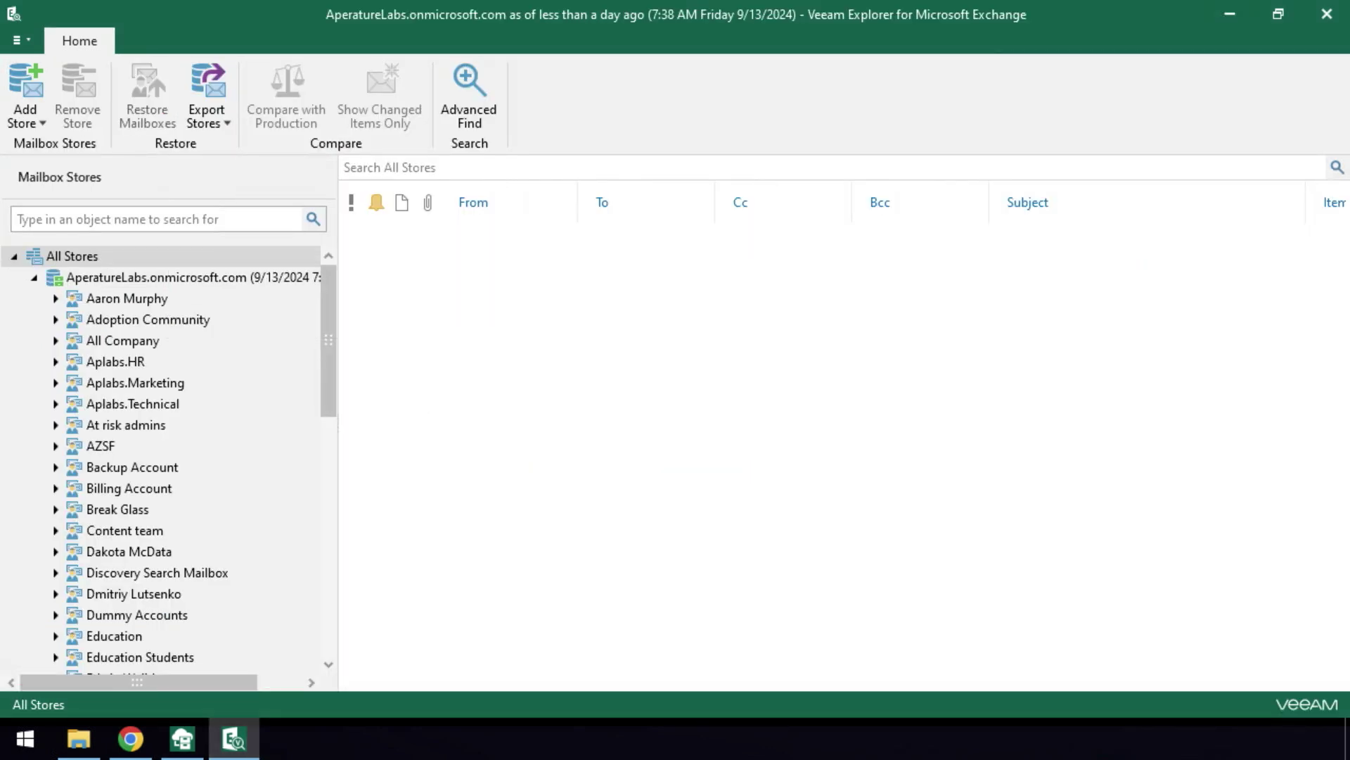
- Expand the Aplabs.Technical mailbox folders and view its restore and export menu, then dismiss it
left_click(55, 403)
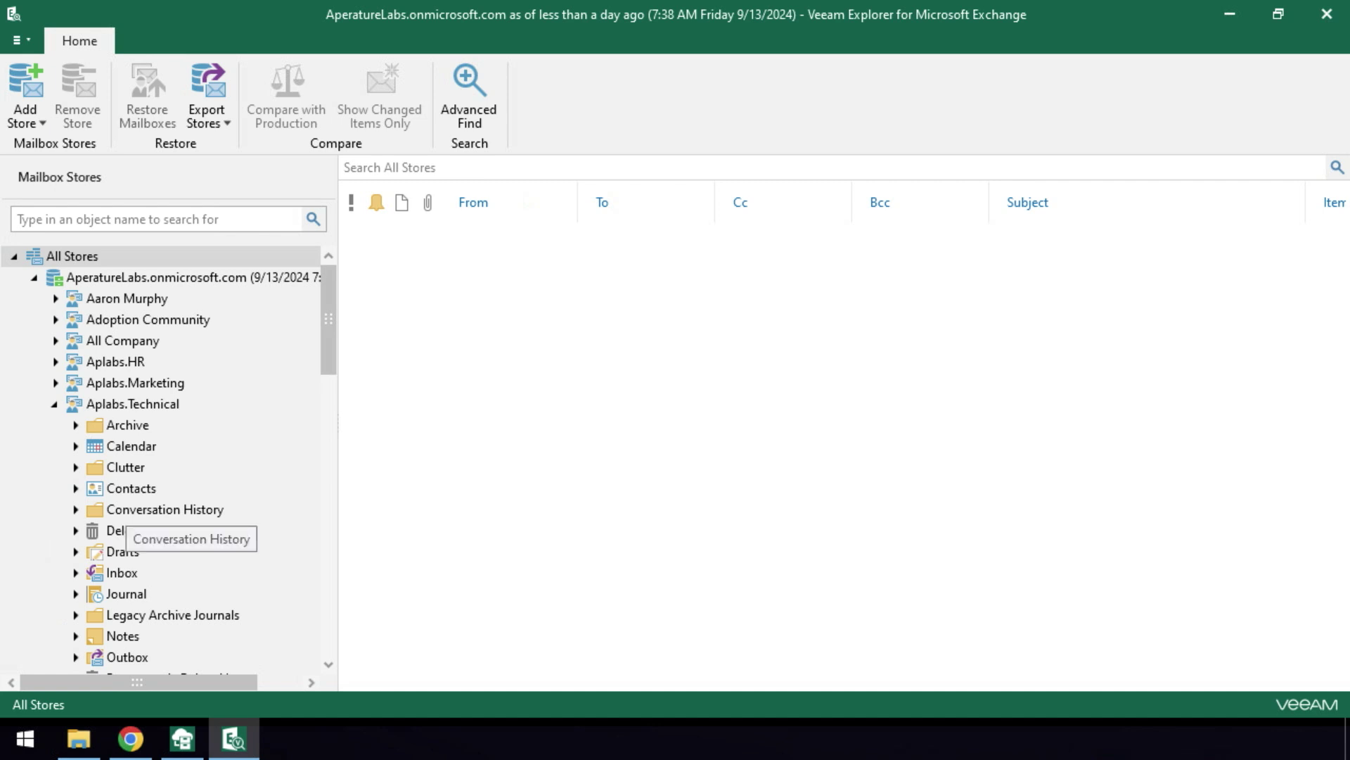
scroll(117, 522, "down", 6)
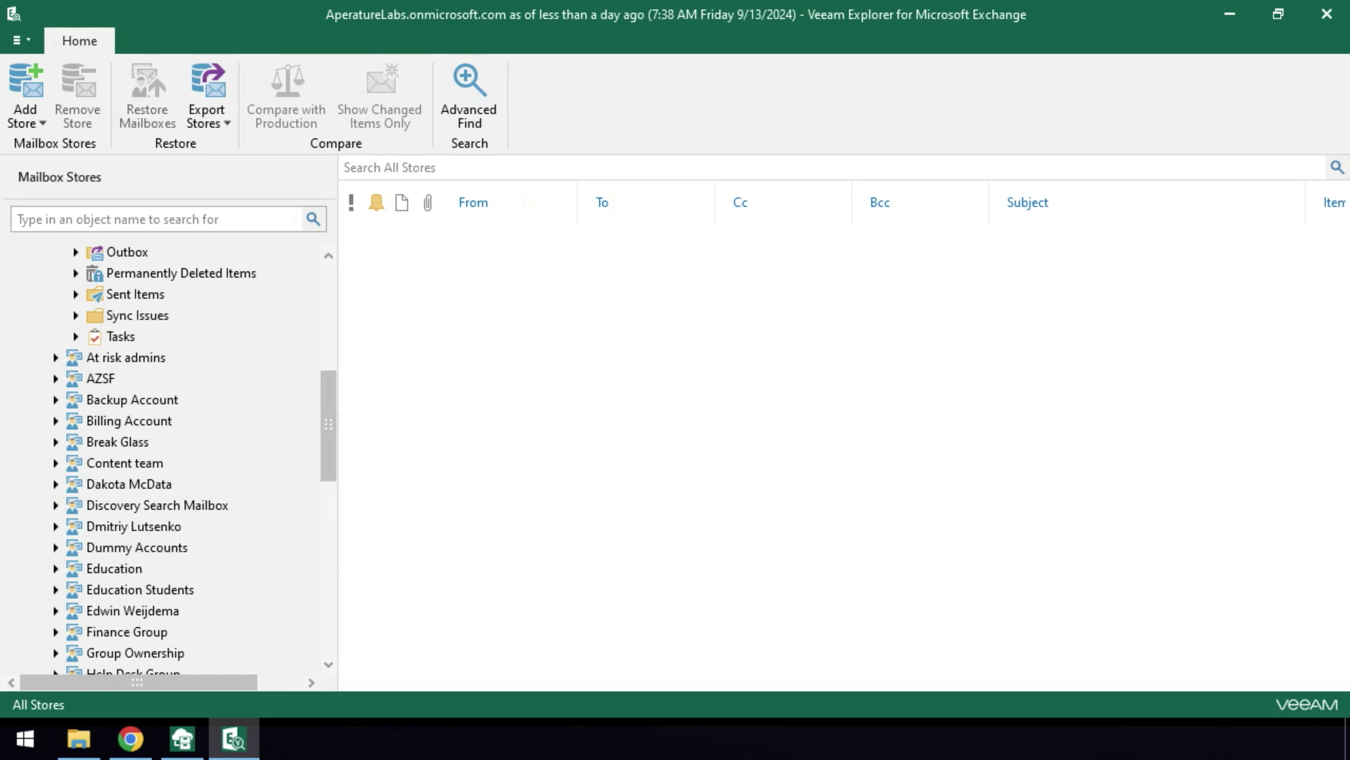
scroll(159, 422, "up", 5)
scroll(159, 422, "up", 5)
scroll(158, 422, "down", 2)
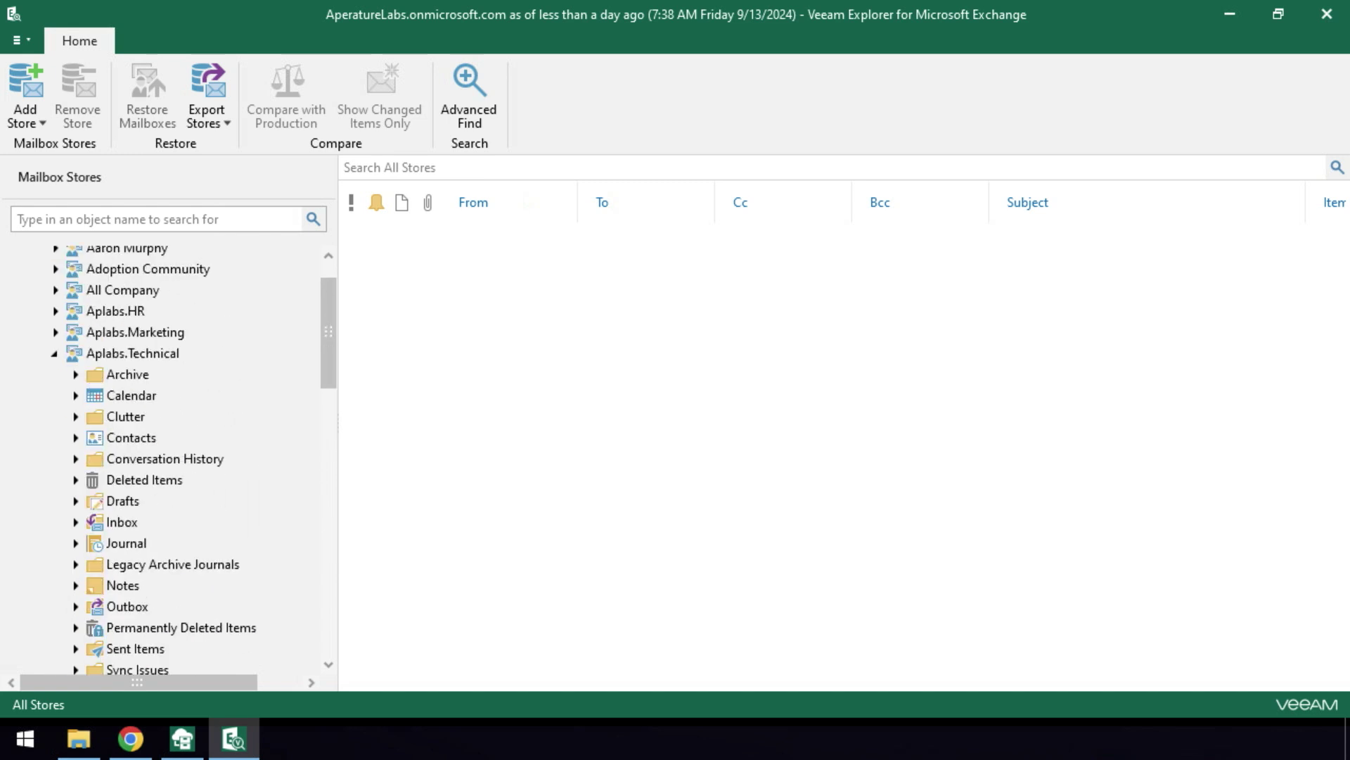
right_click(131, 352)
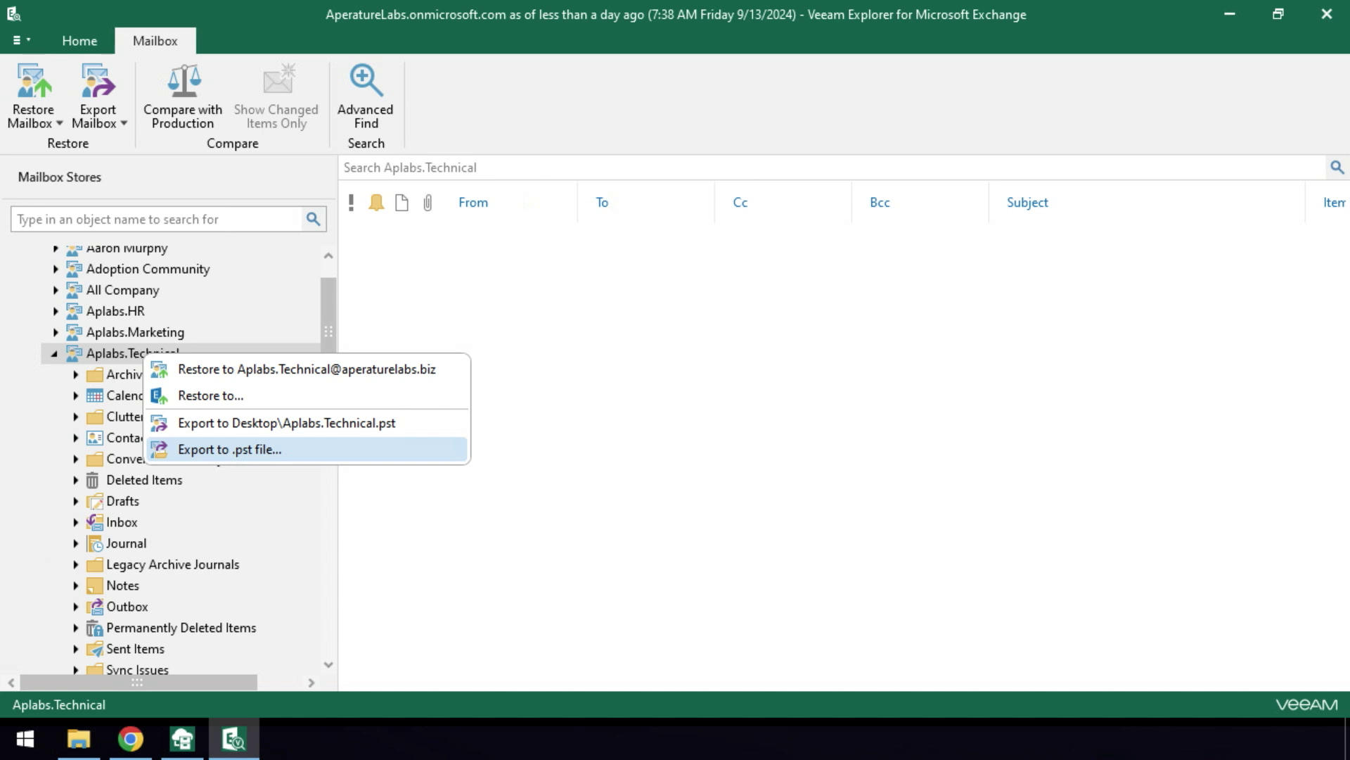
left_click(229, 448)
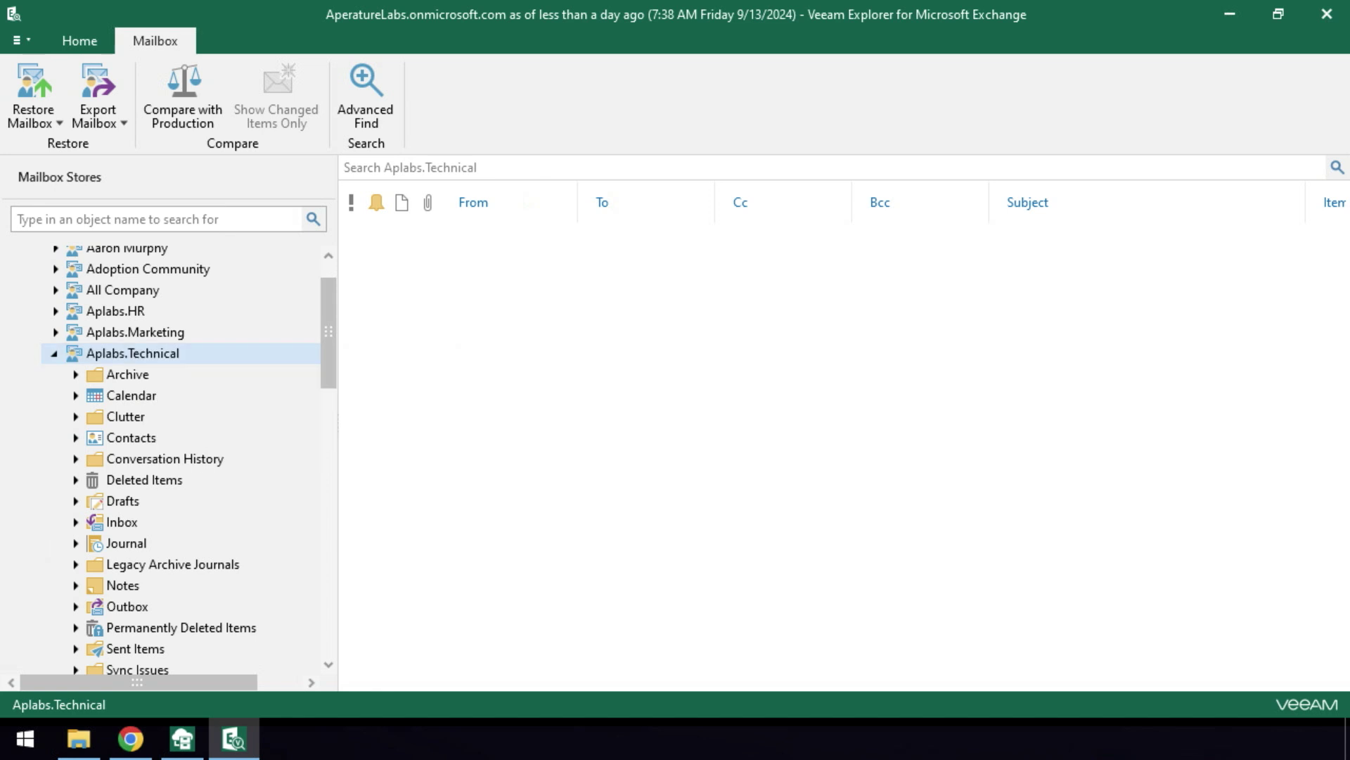
- Show the Aplabs.Technical Inbox and call up the context menu for its single email
left_click(121, 521)
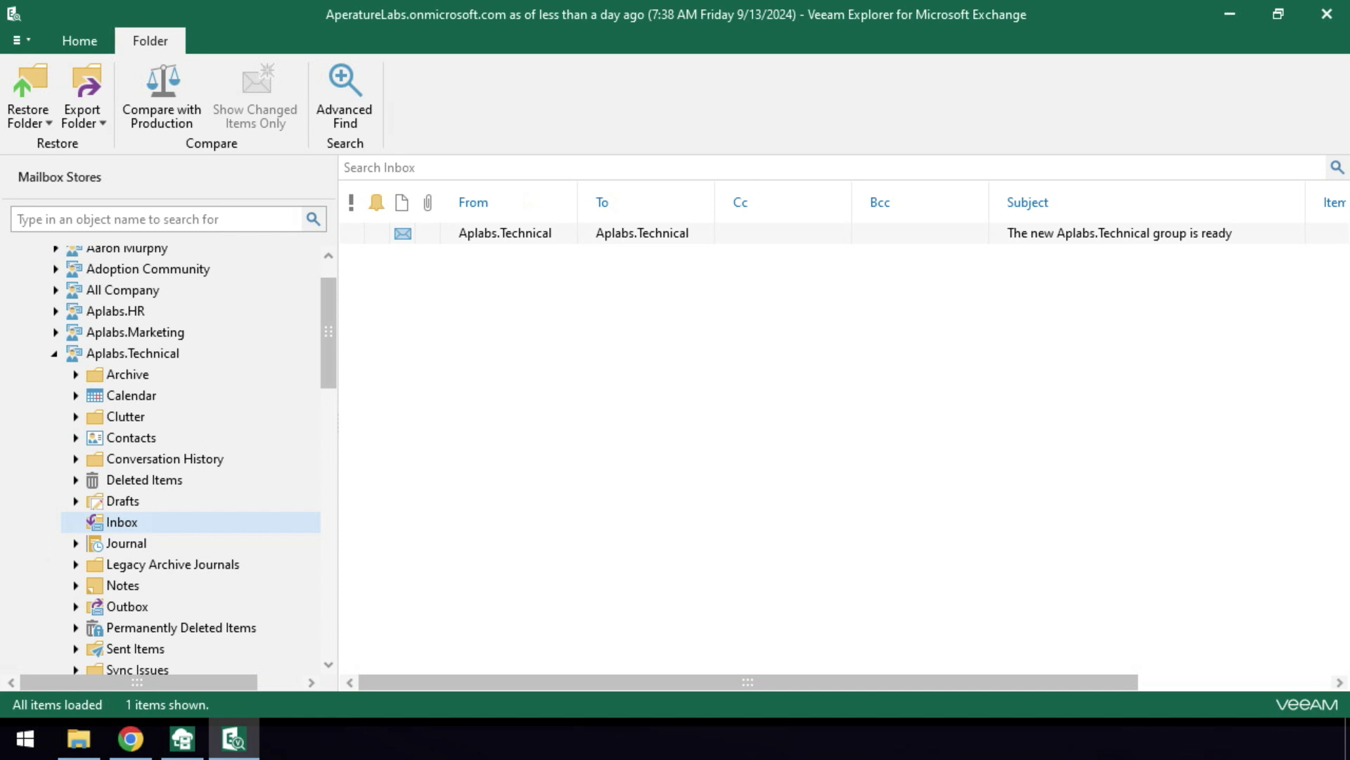
right_click(609, 233)
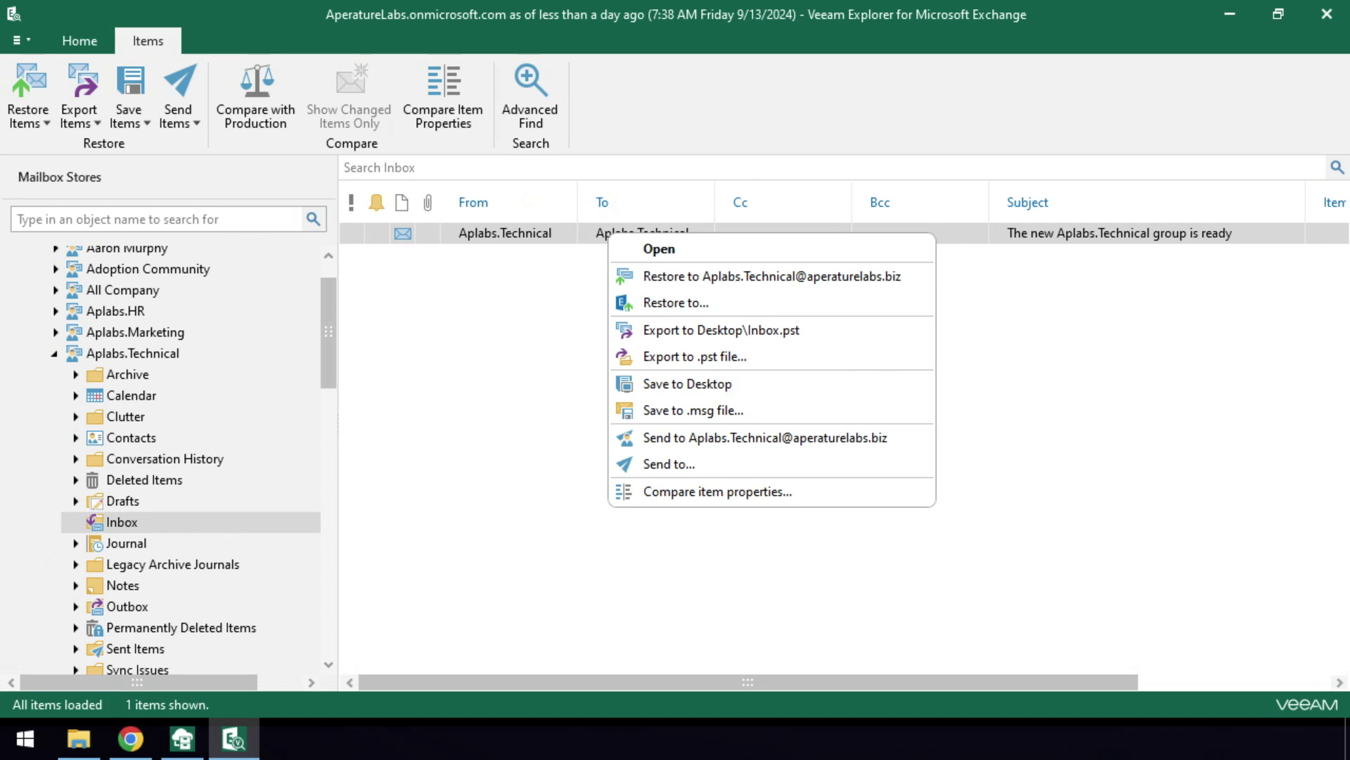
- Compare item properties using Modern authentication (one-time password) and proceed to Microsoft 365 login
left_click(718, 491)
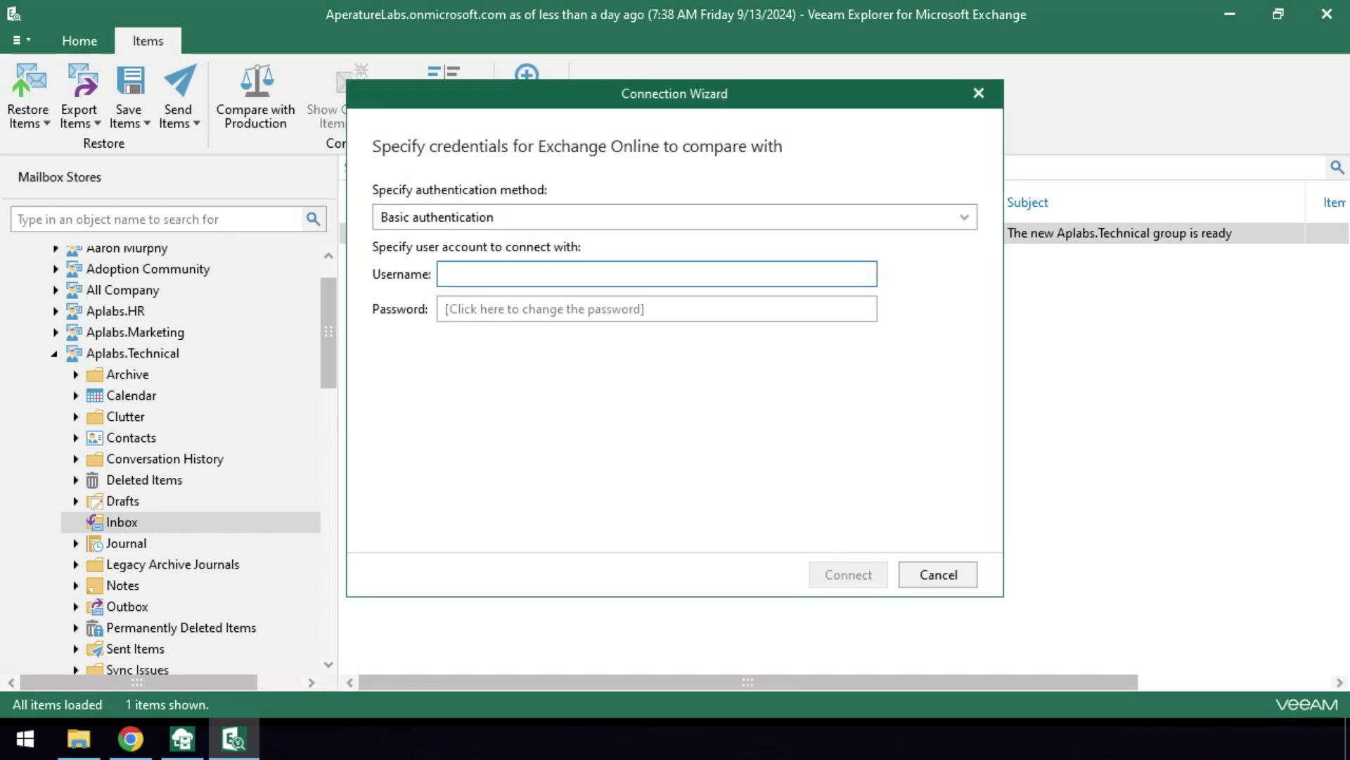
left_click(676, 217)
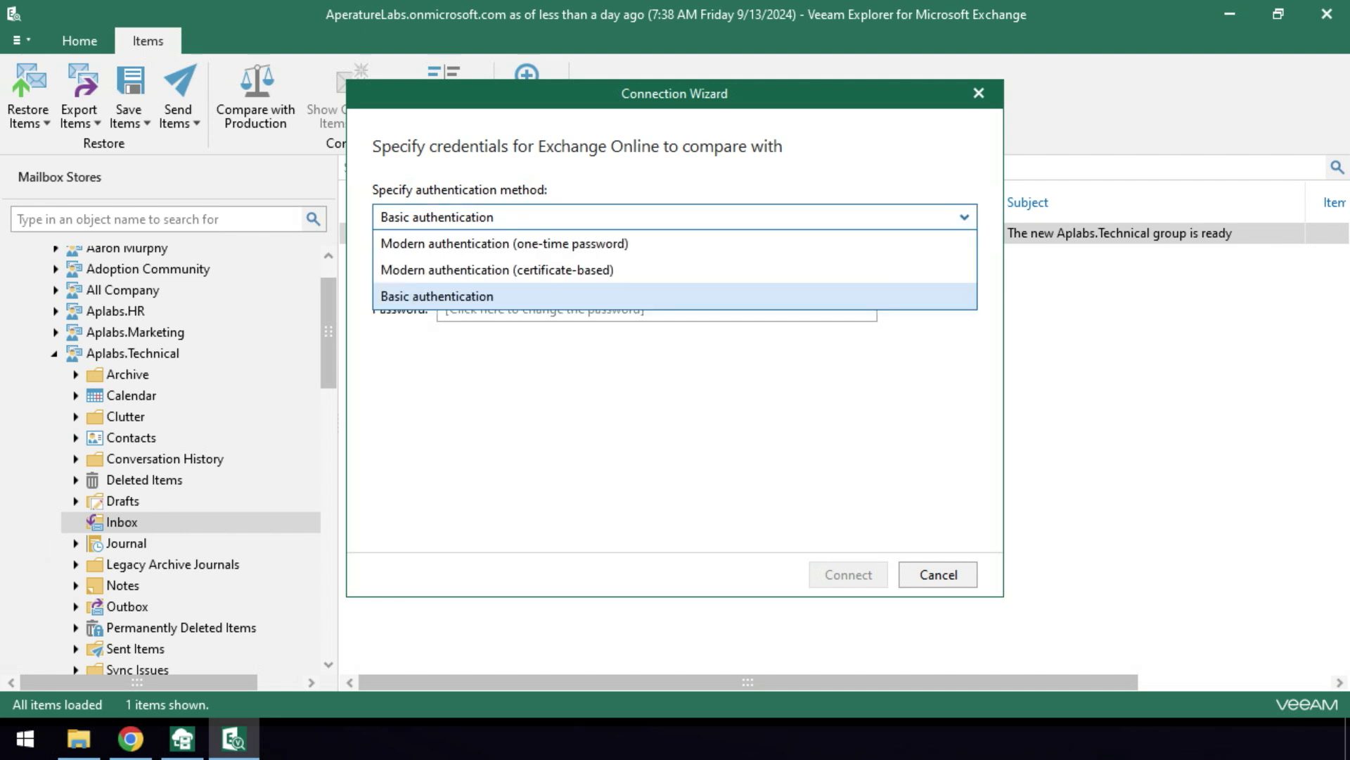
left_click(504, 242)
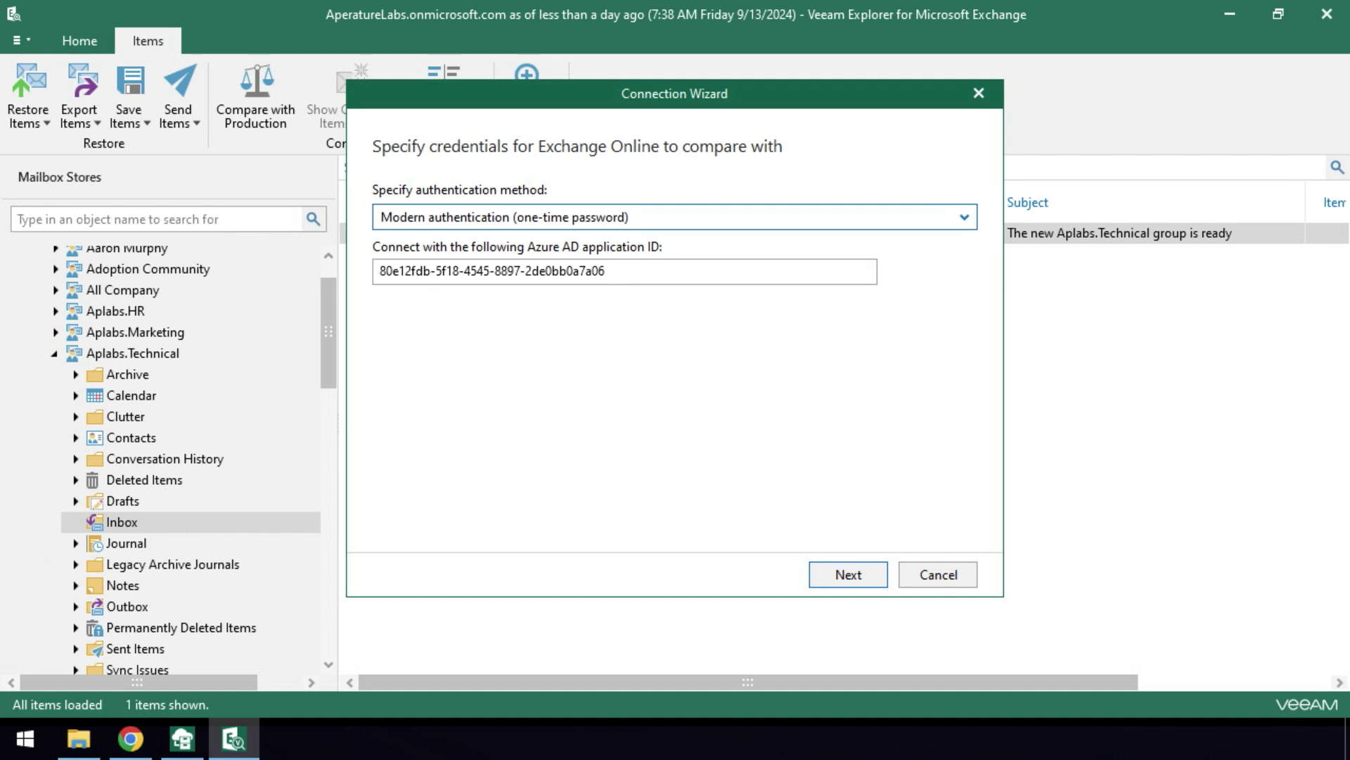
left_click(849, 573)
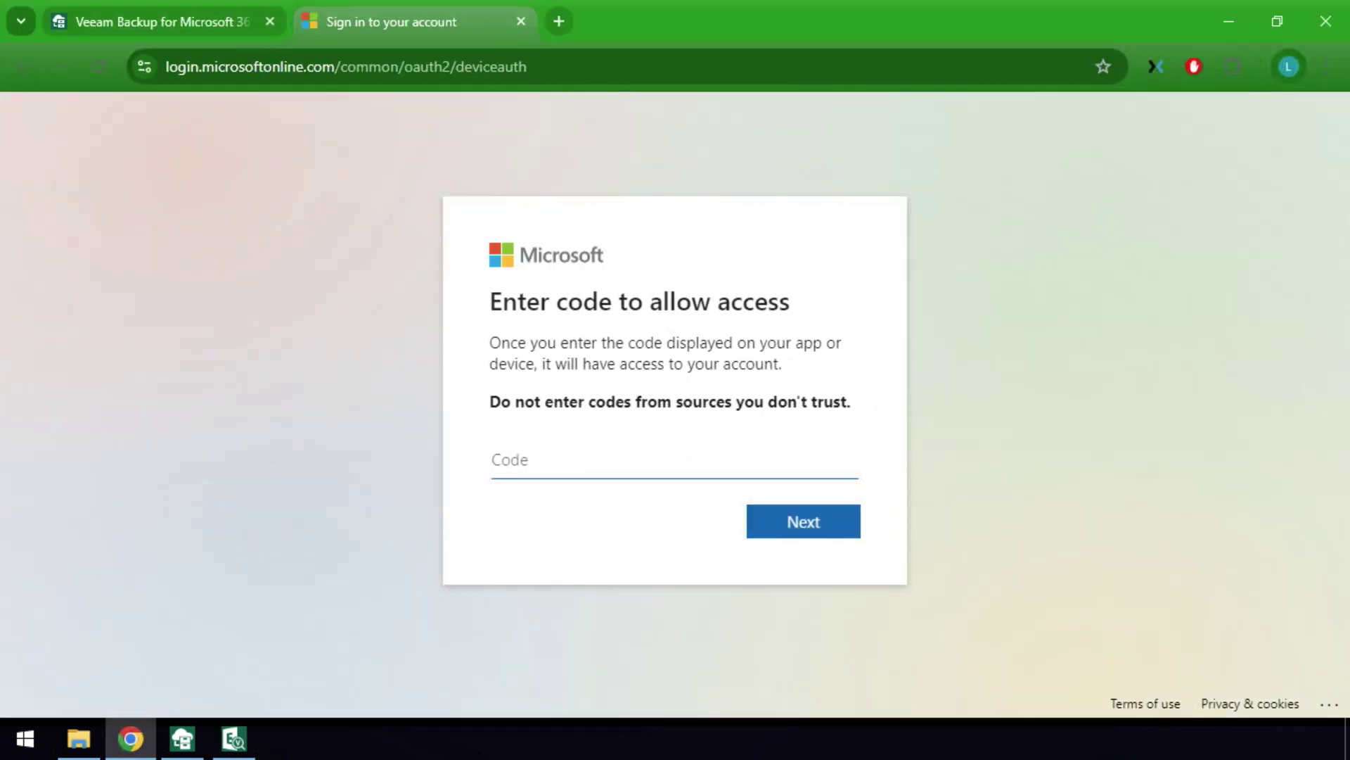
- Sign in at microsoft.com/devicelogin with the pasted code and organization account, then minimize Chrome
key("ctrl+v")
key("Return")
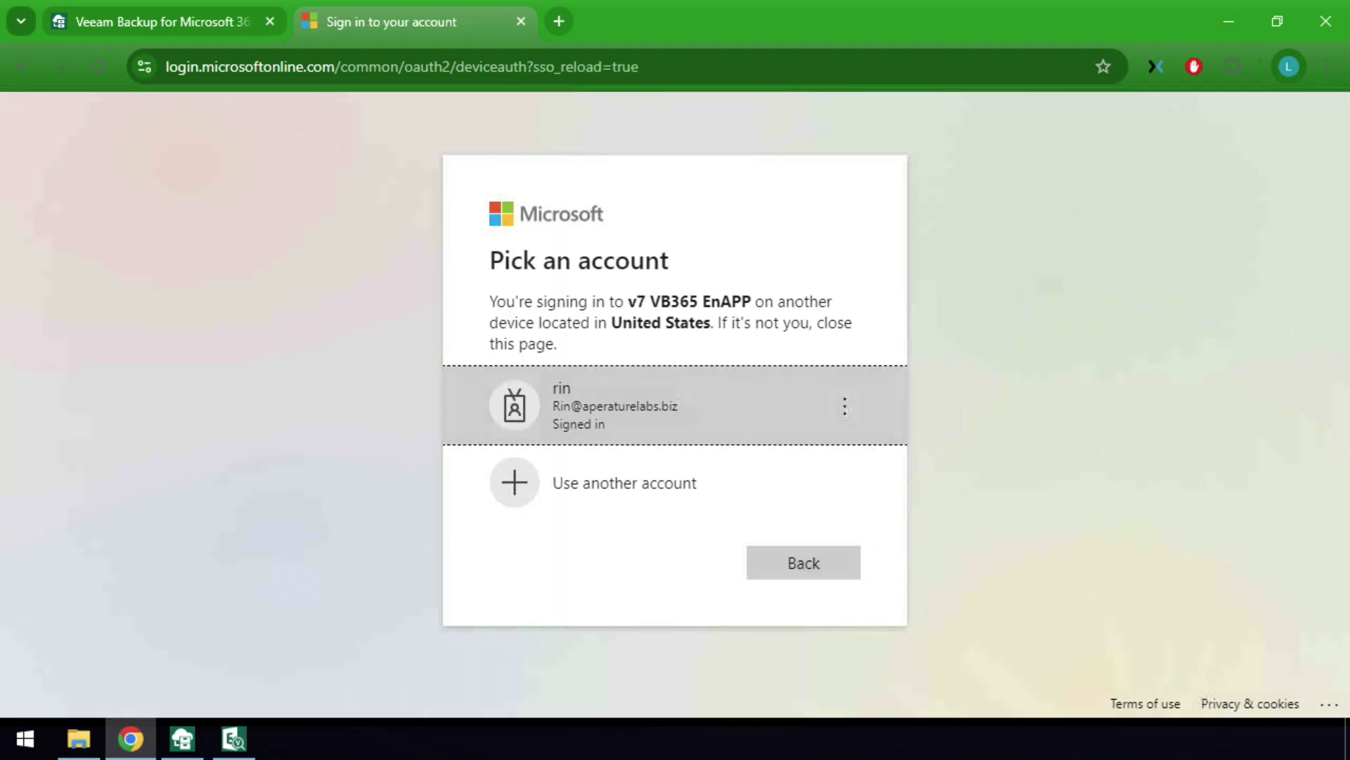
left_click(615, 406)
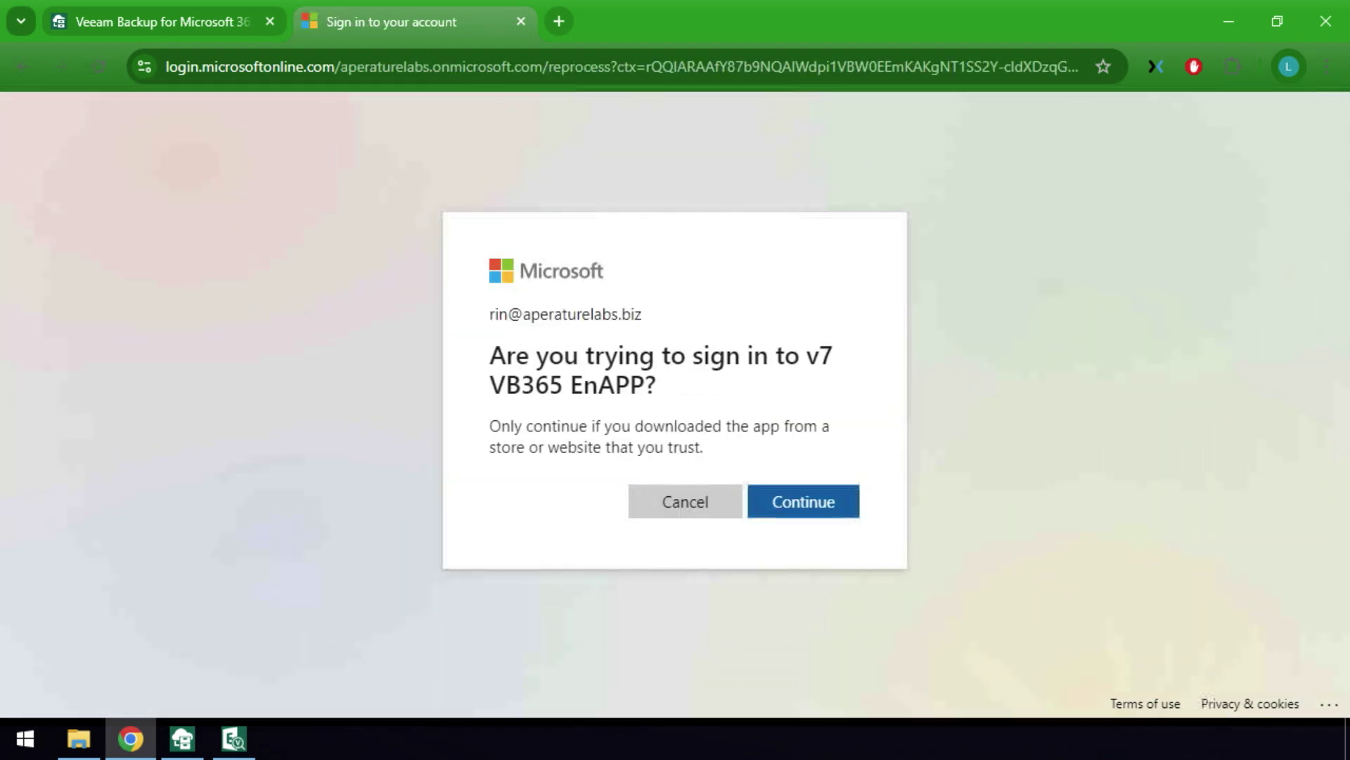
key("Return")
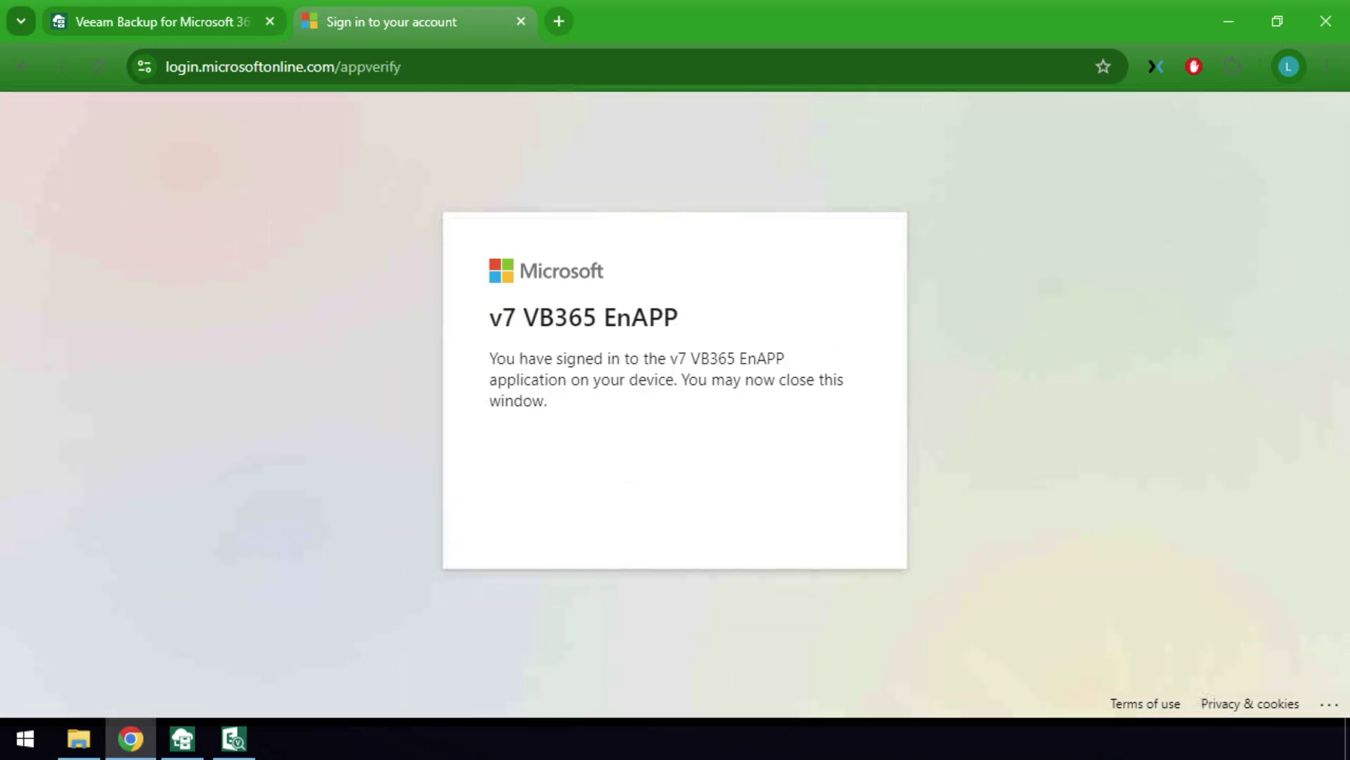
left_click(1228, 21)
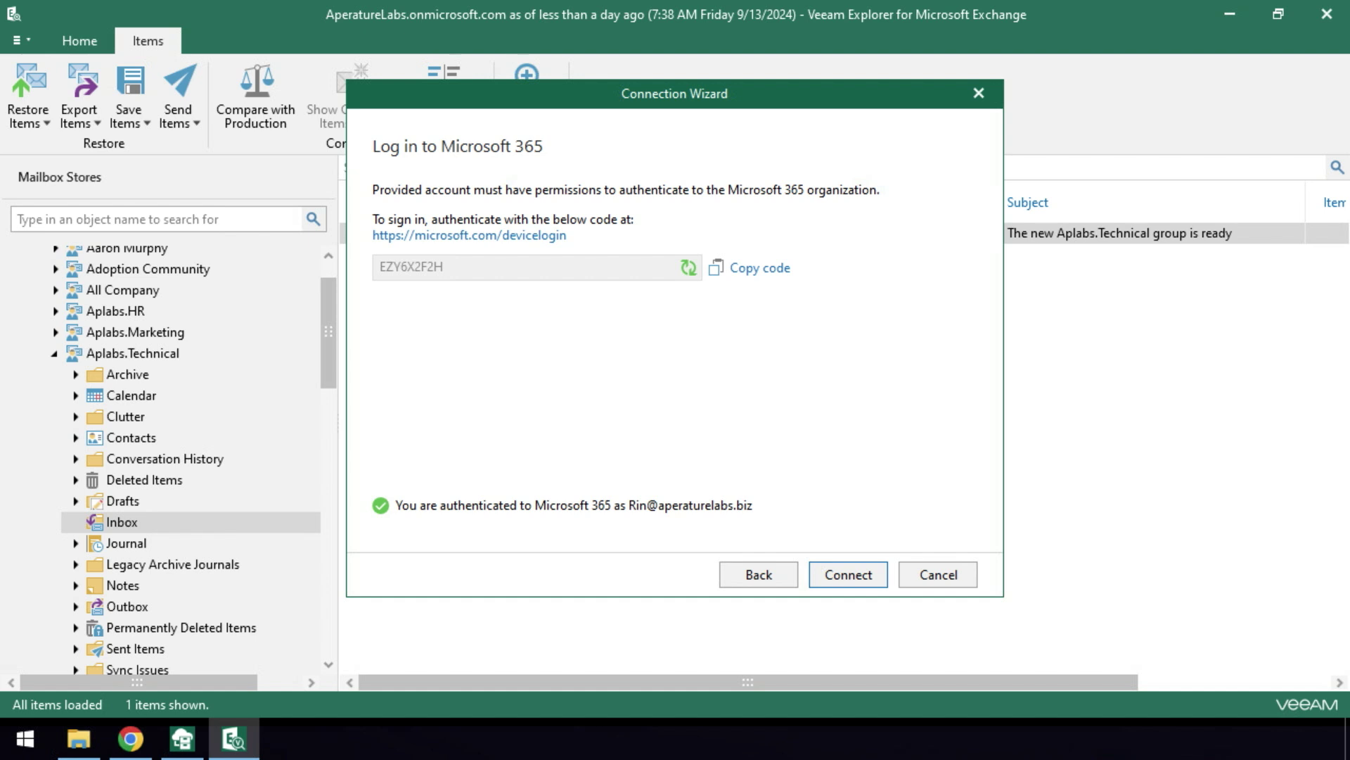
- Connect to production, show unchanged properties to confirm no differences, then switch to Chrome
key("Return")
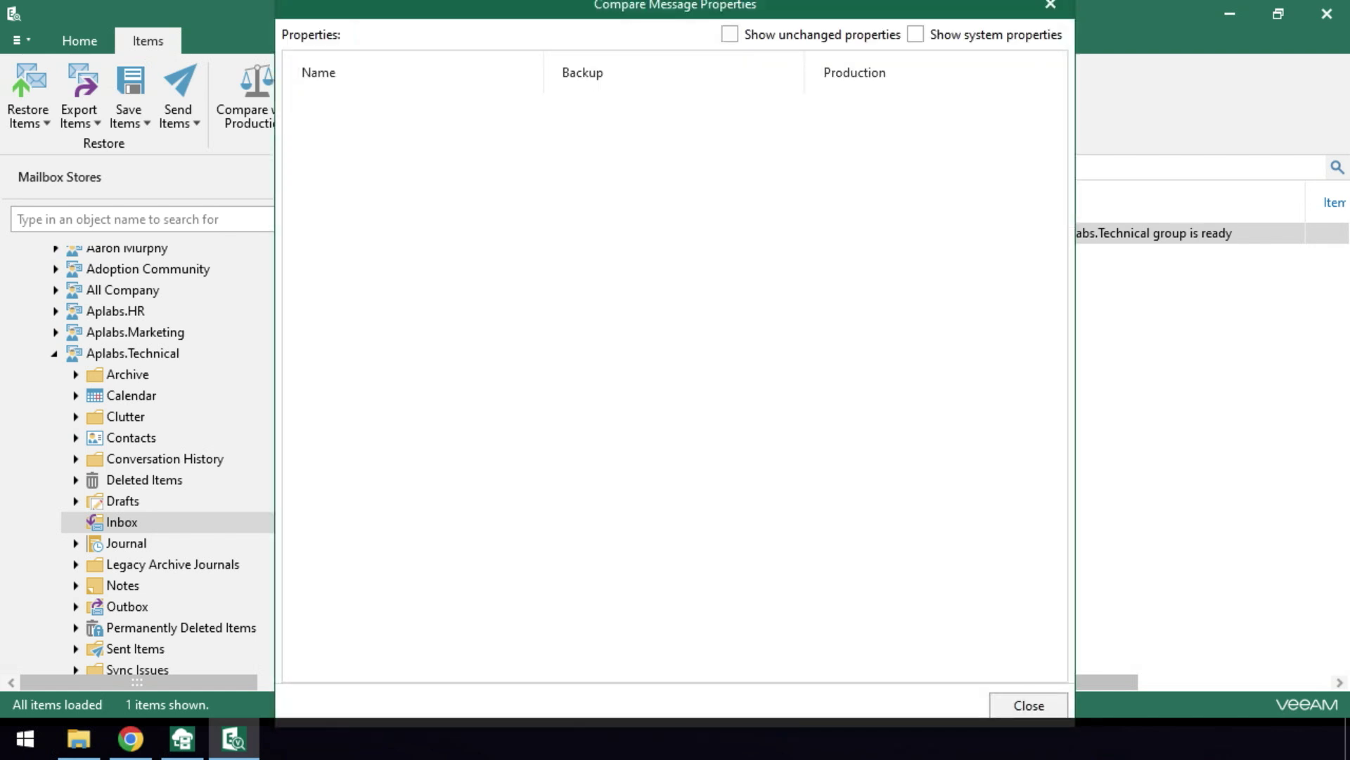
left_click(730, 35)
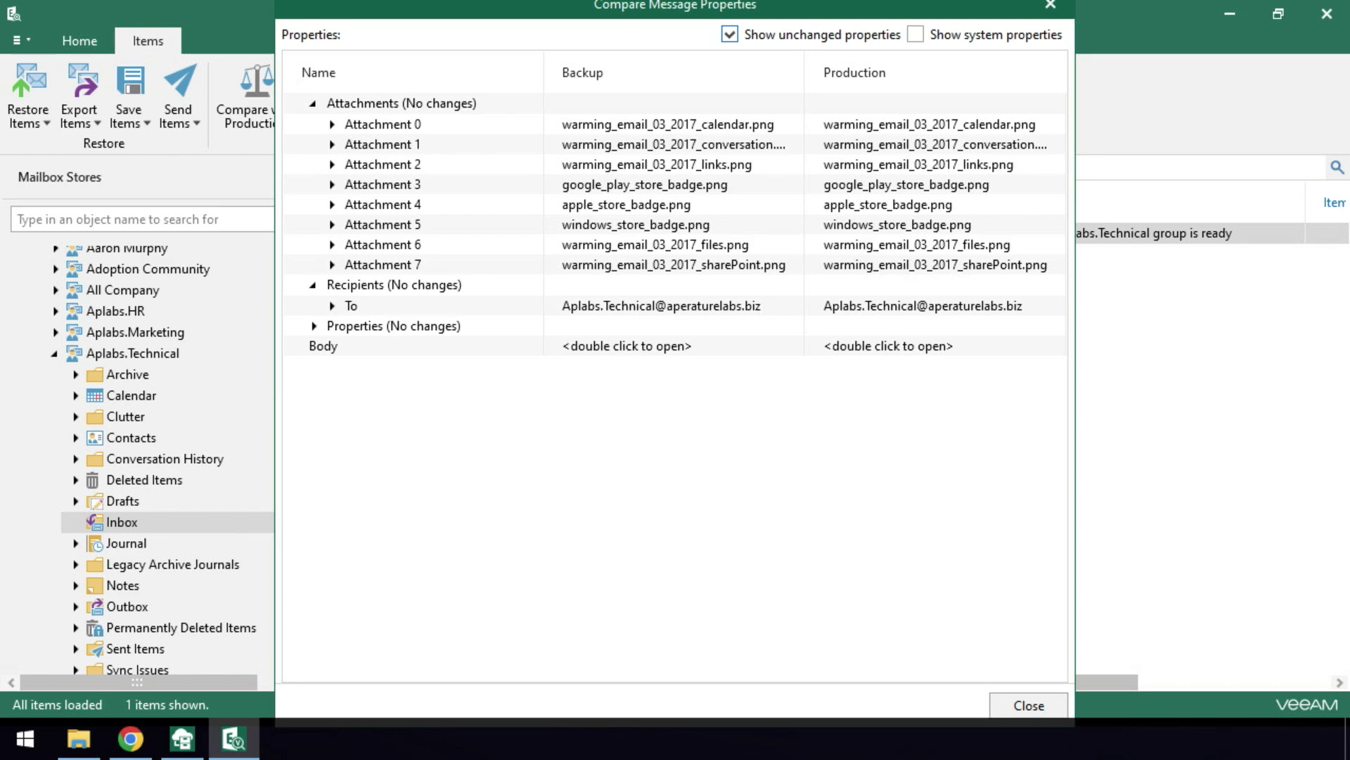
left_click(130, 739)
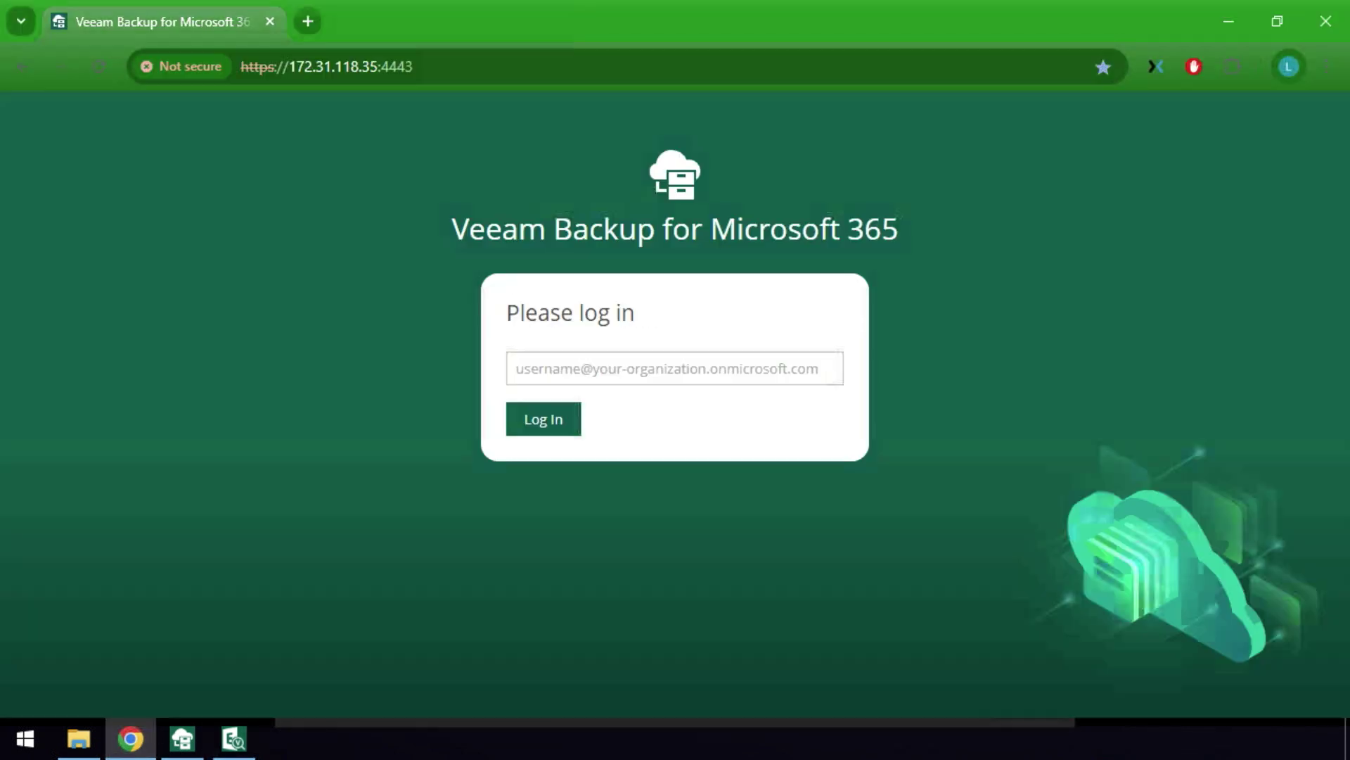
- Log in to the Restore Portal with the operator account, correcting the mistyped domain
left_click(520, 21)
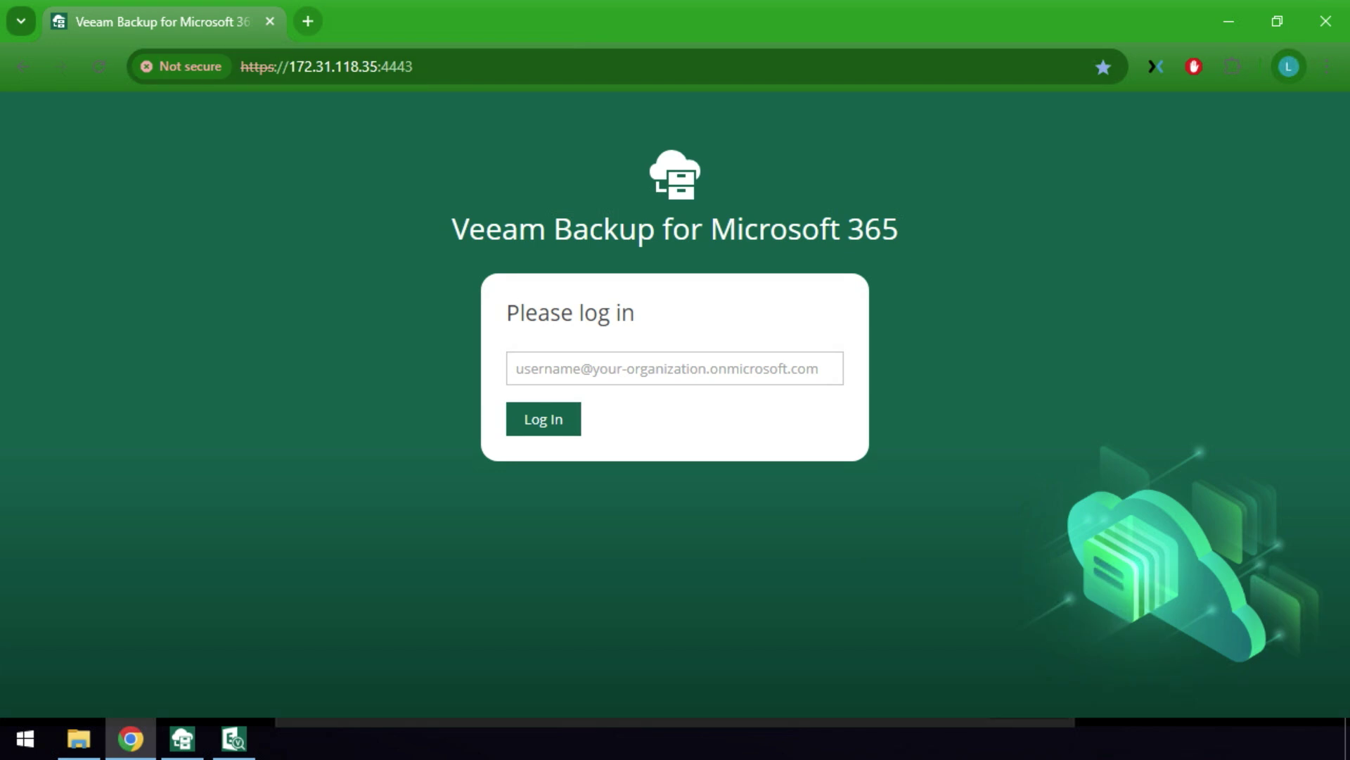
left_click(675, 368)
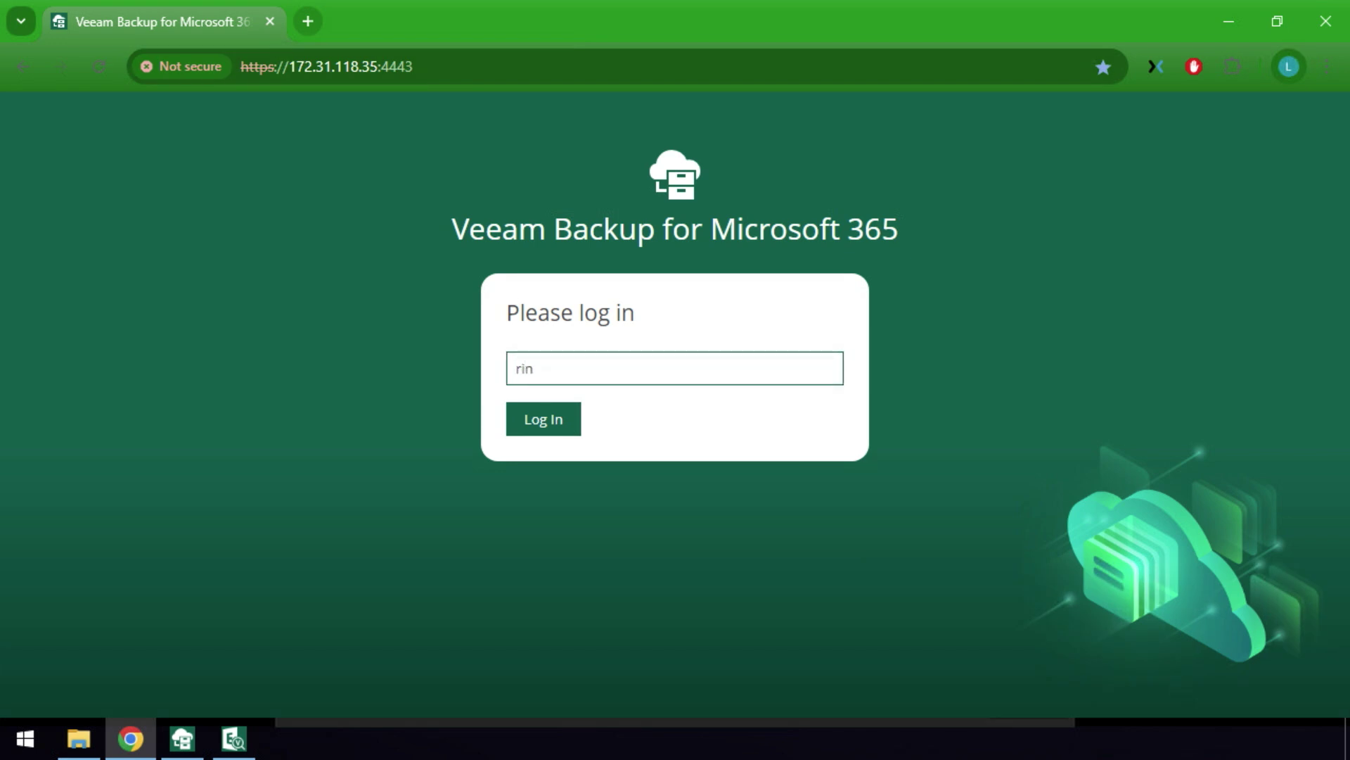
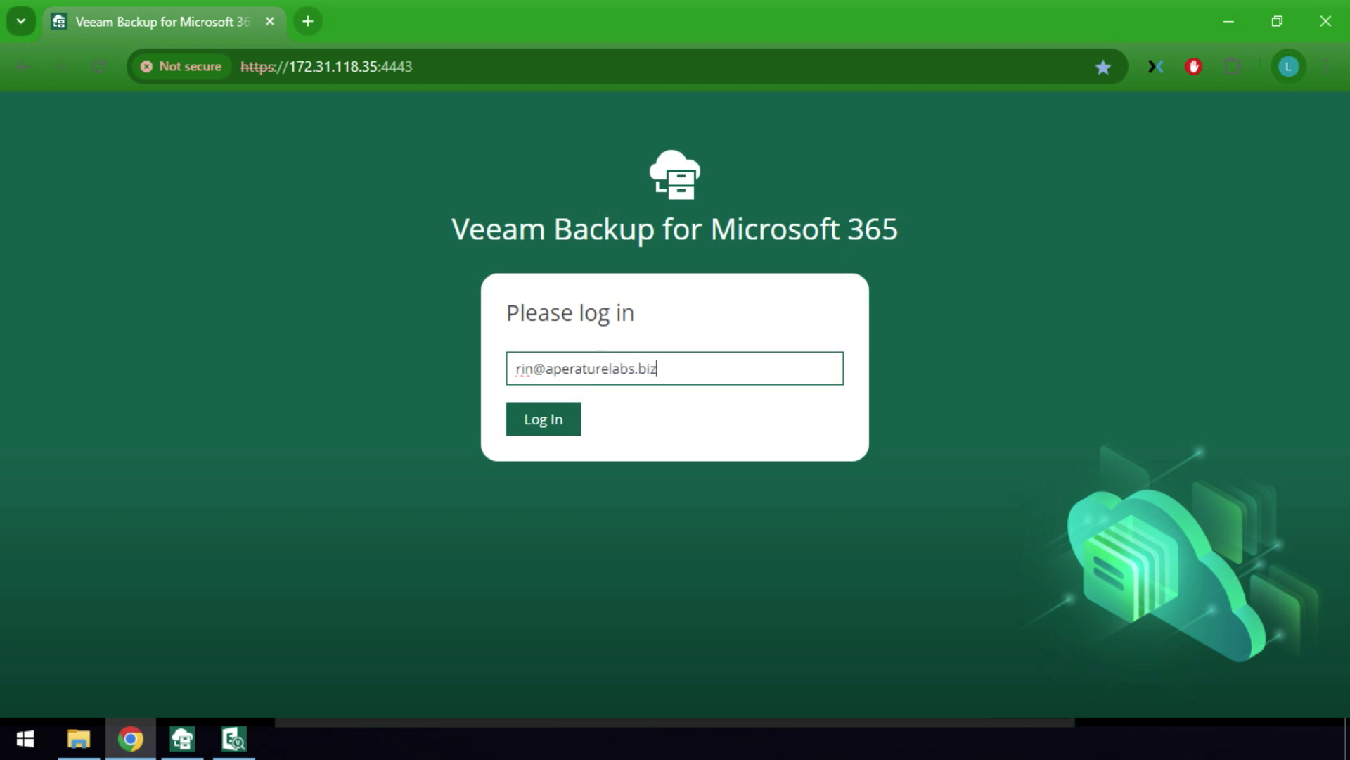
key("Return")
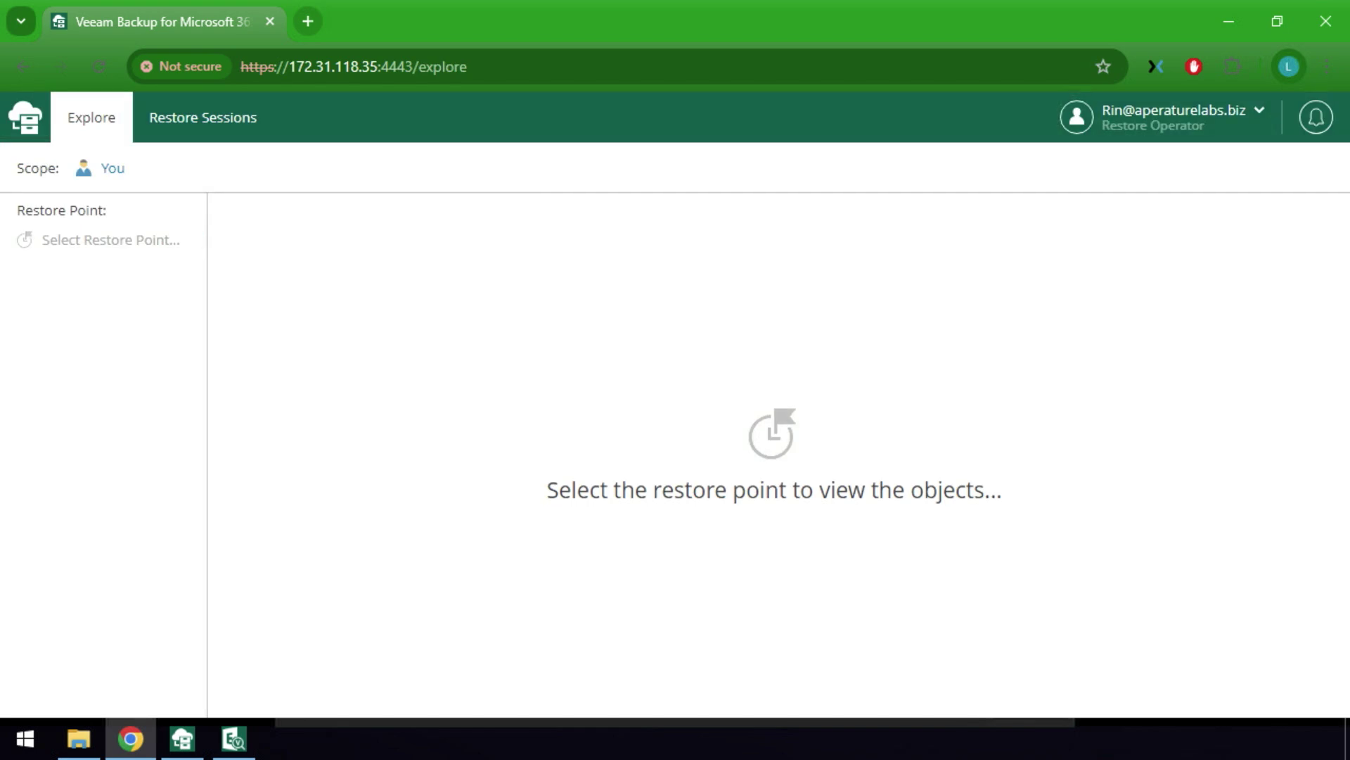
left_click(112, 168)
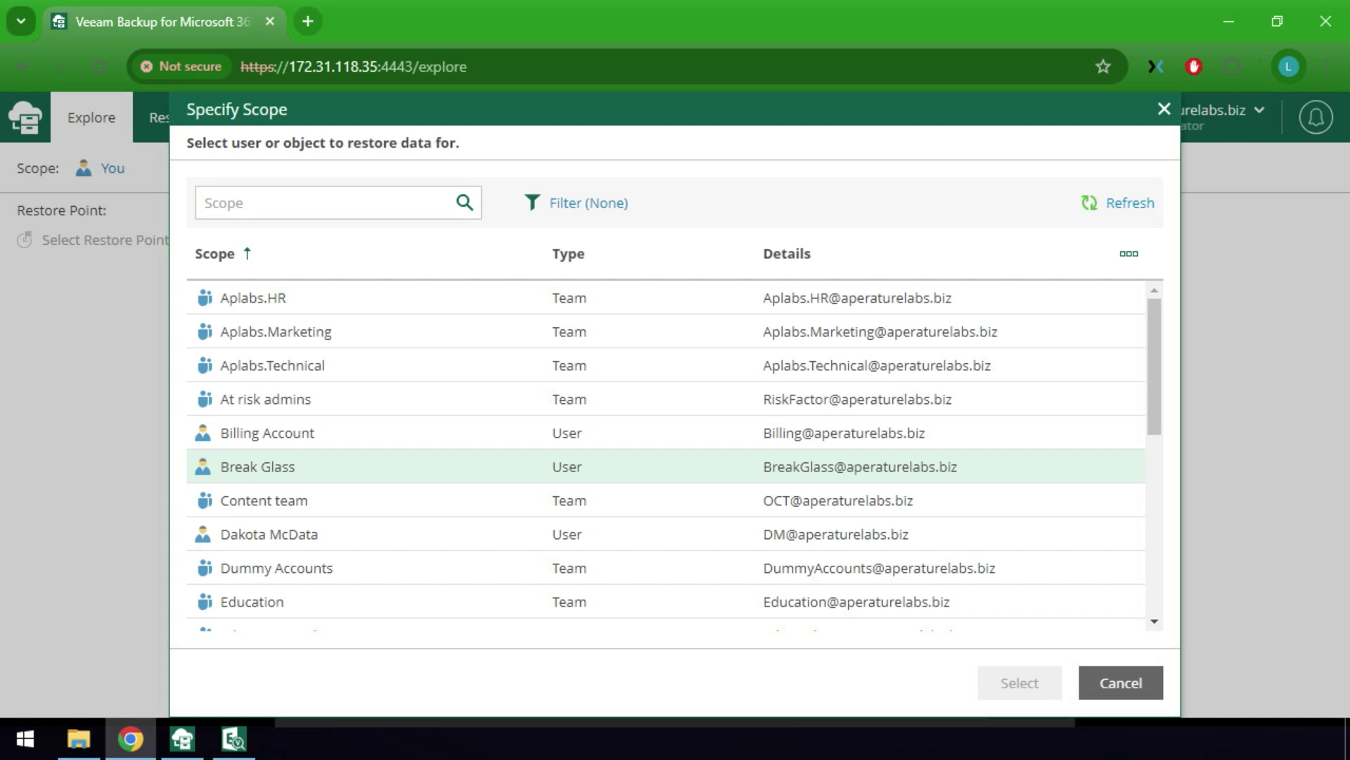
scroll(665, 466, "down", 5)
scroll(665, 467, "down", 5)
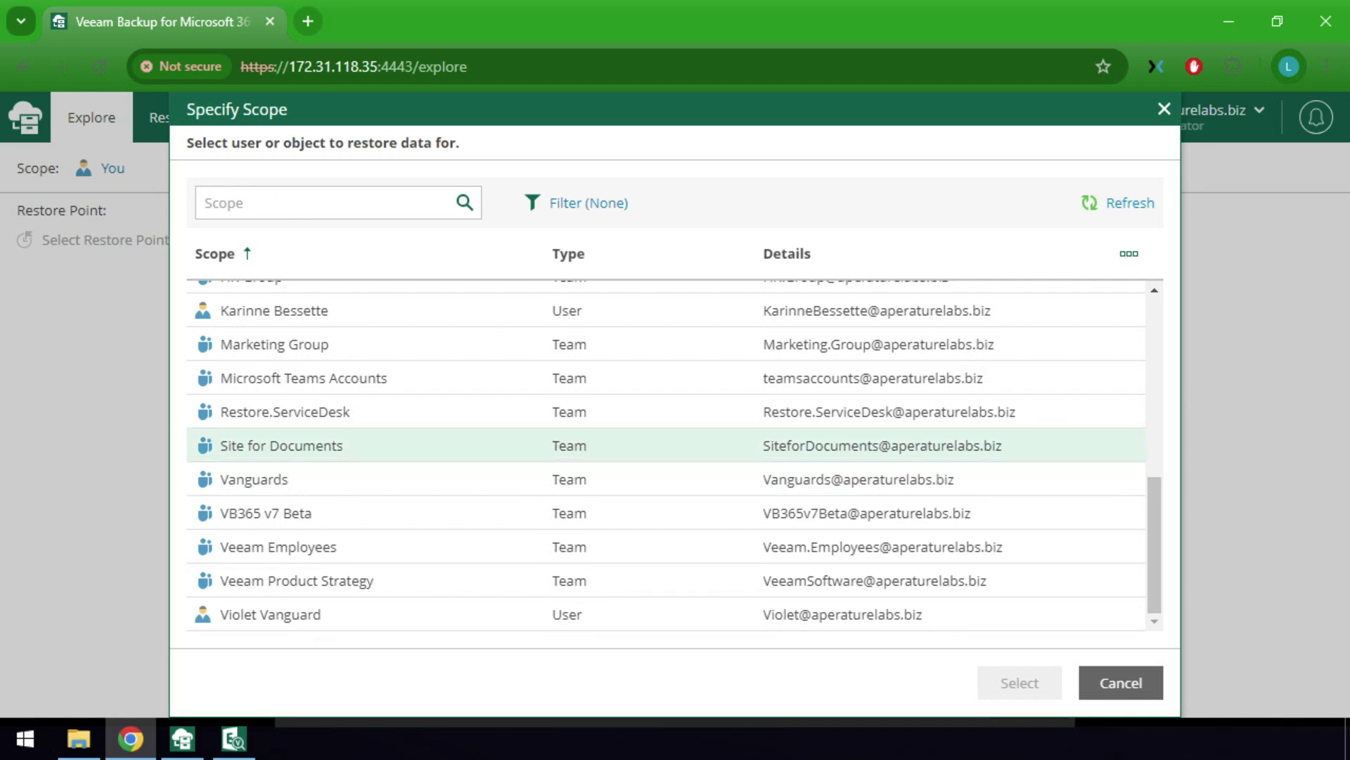
- Choose Violet Vanguard, the last user in the Specify Scope list, as the restore scope
left_click(549, 513)
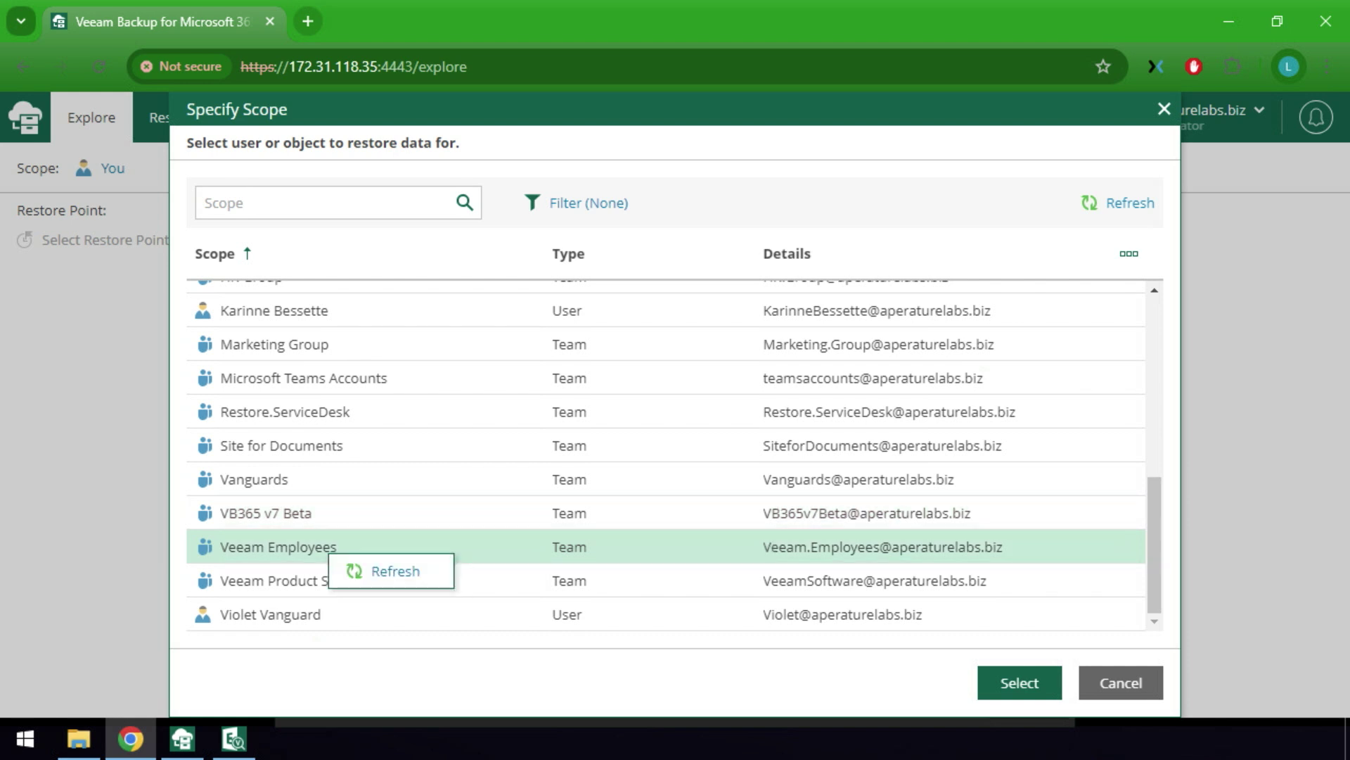
right_click(327, 550)
left_click(318, 615)
left_click(1019, 683)
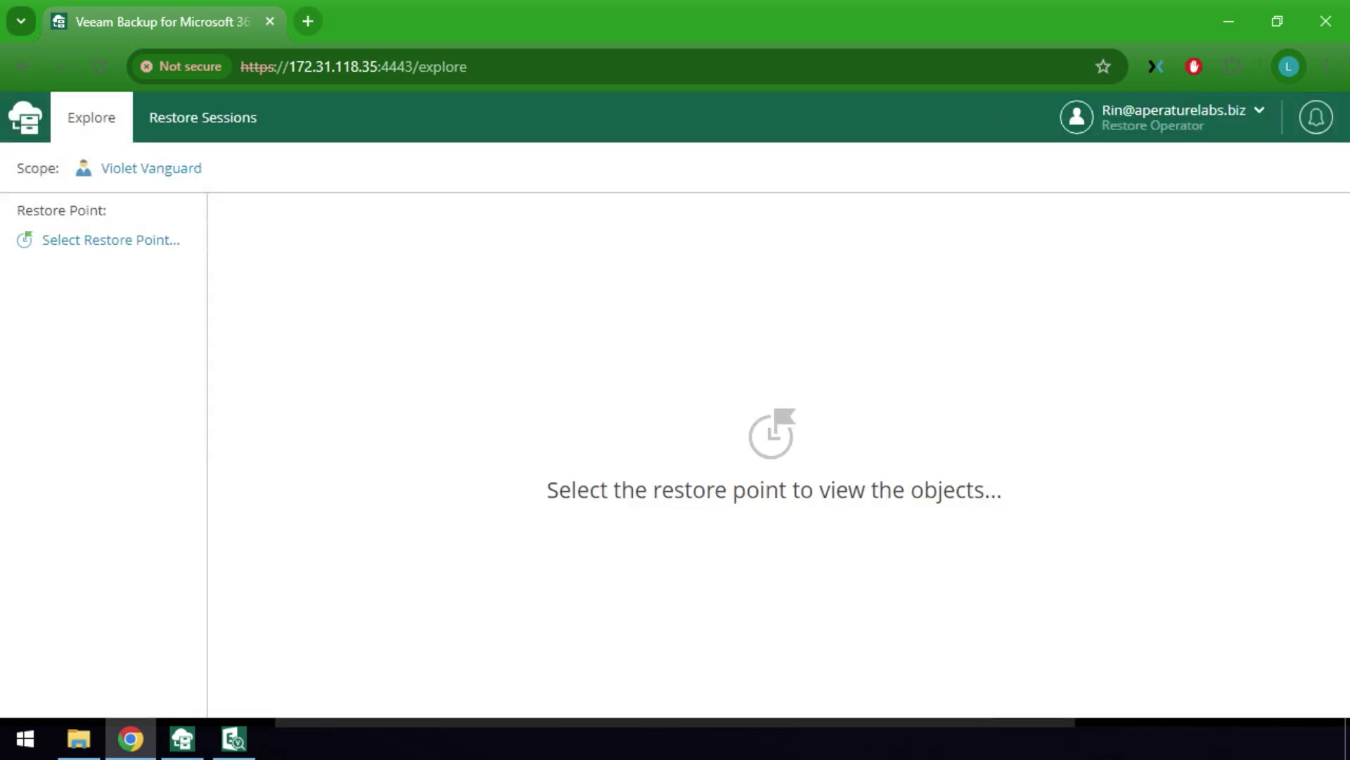
- Apply the latest restore point and open Violet Vanguard's Inbox
left_click(111, 239)
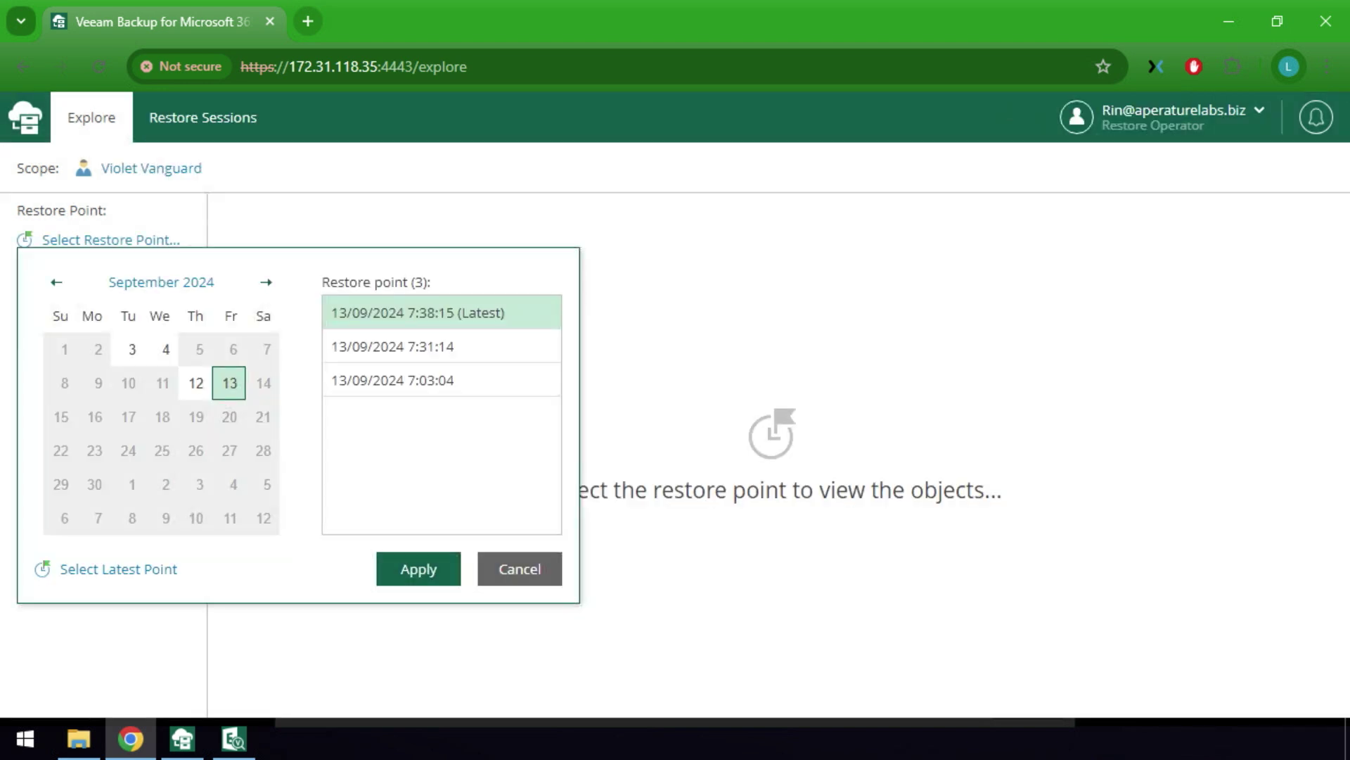
left_click(419, 569)
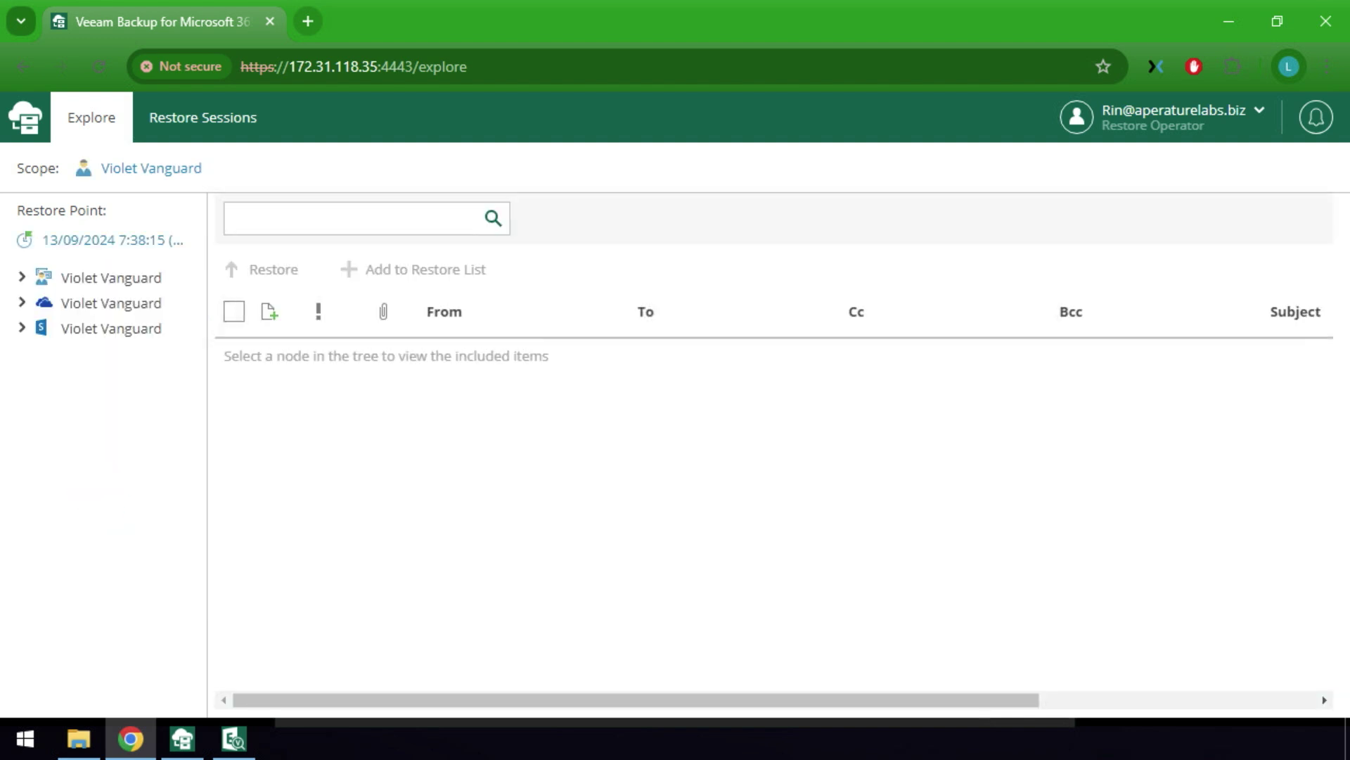
left_click(21, 277)
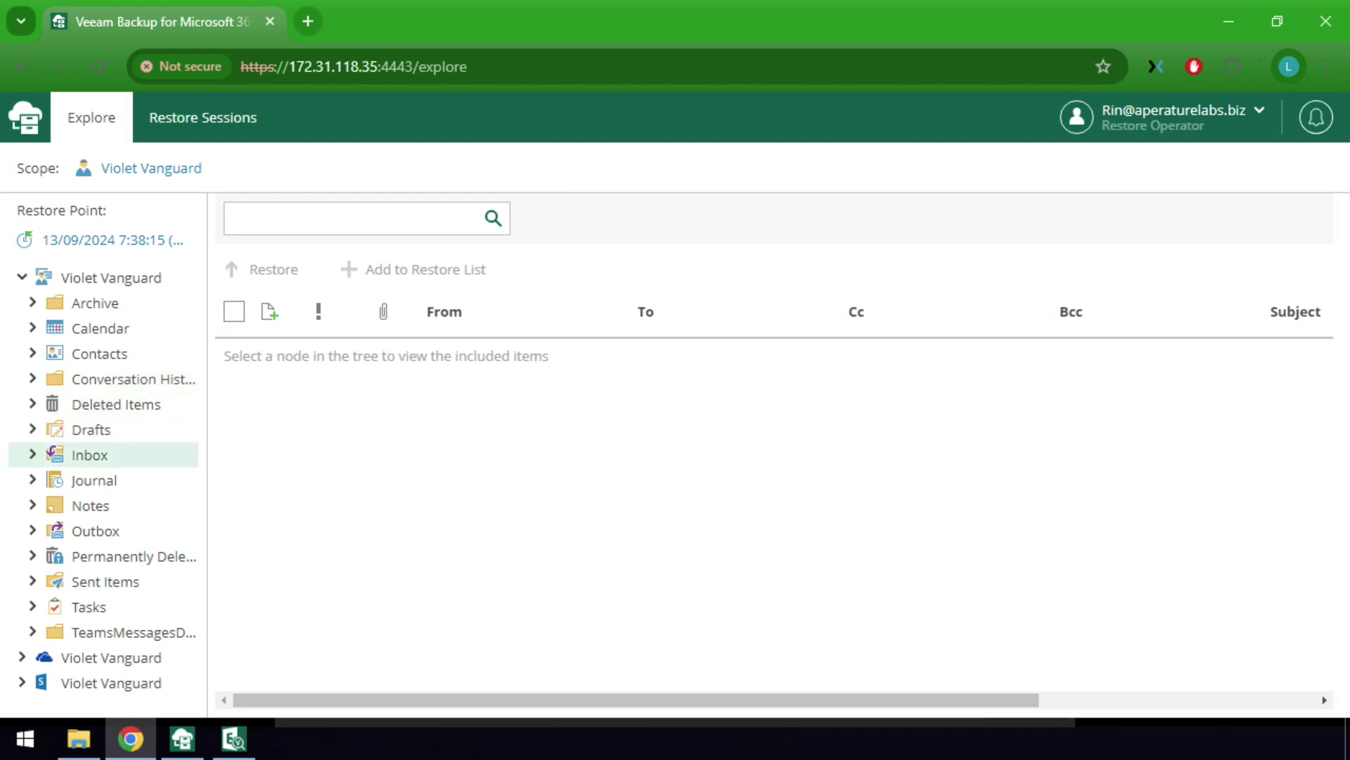
left_click(89, 455)
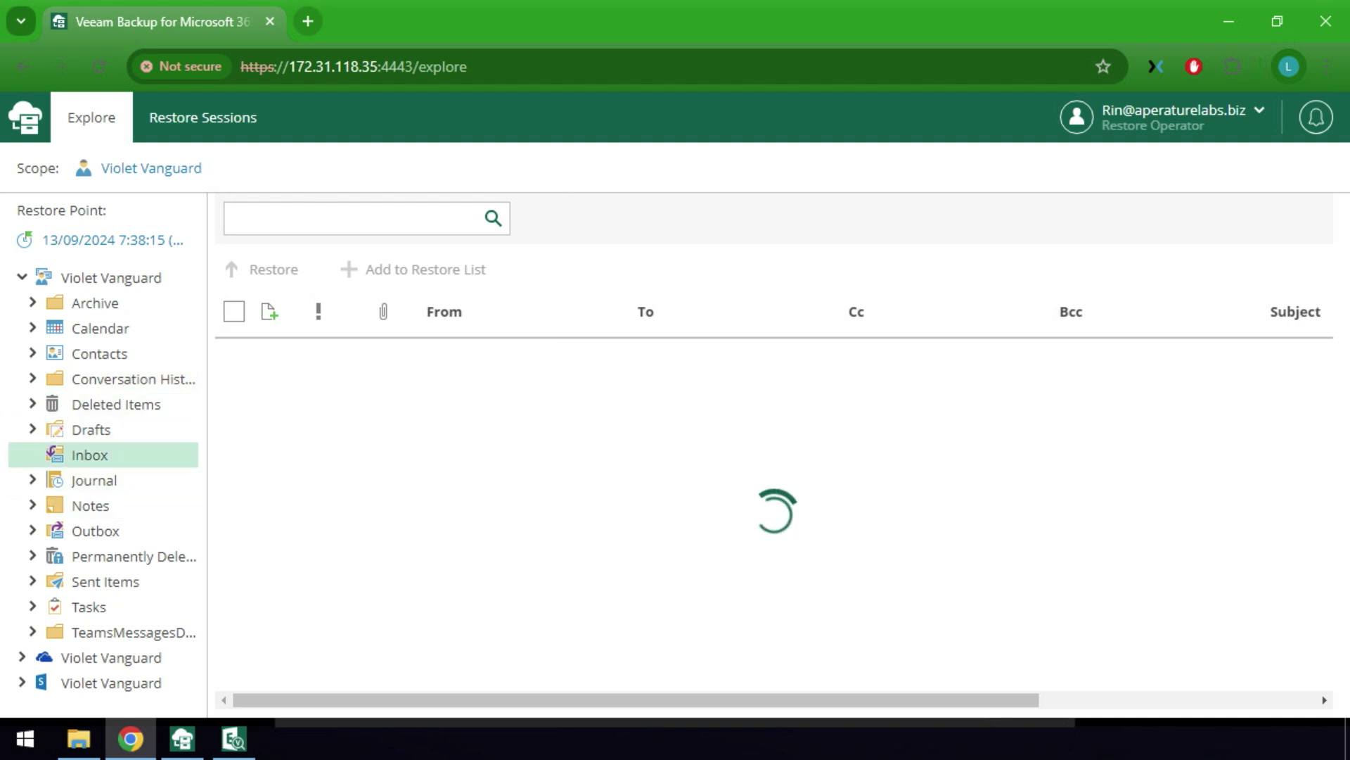
- Start restoring the first Inbox email, Welcome, and advance to the restore-mode step
left_click(233, 390)
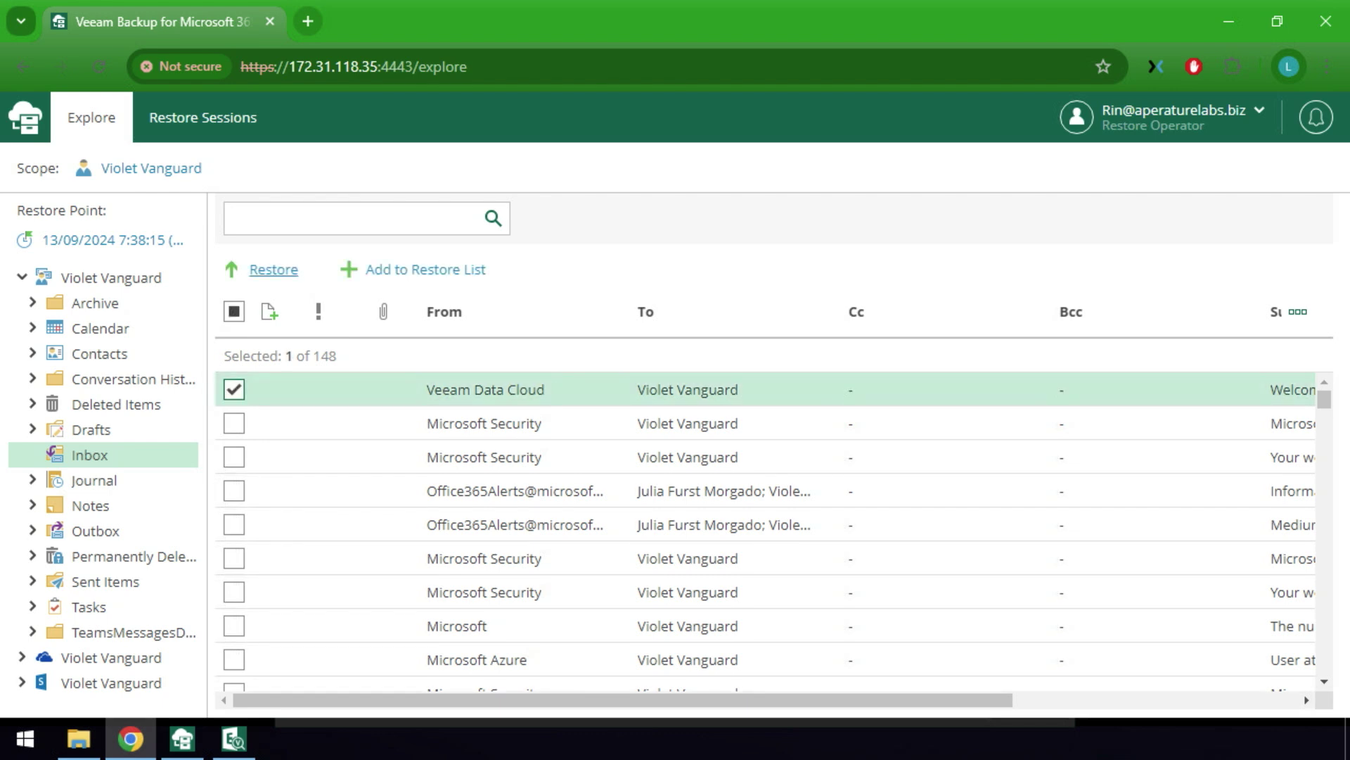
left_click(274, 269)
left_click(932, 684)
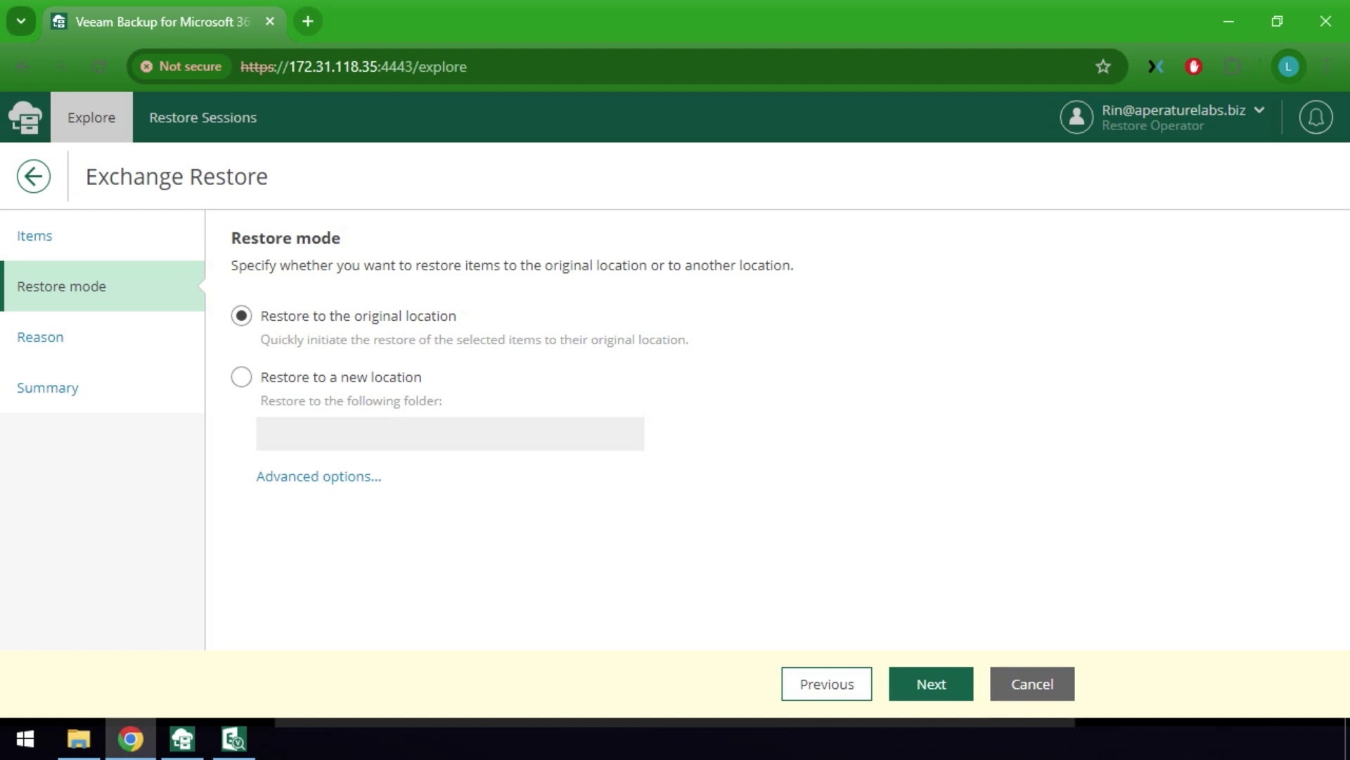
- Restore the Welcome email to its original location and start the Restore Portal session
left_click(930, 684)
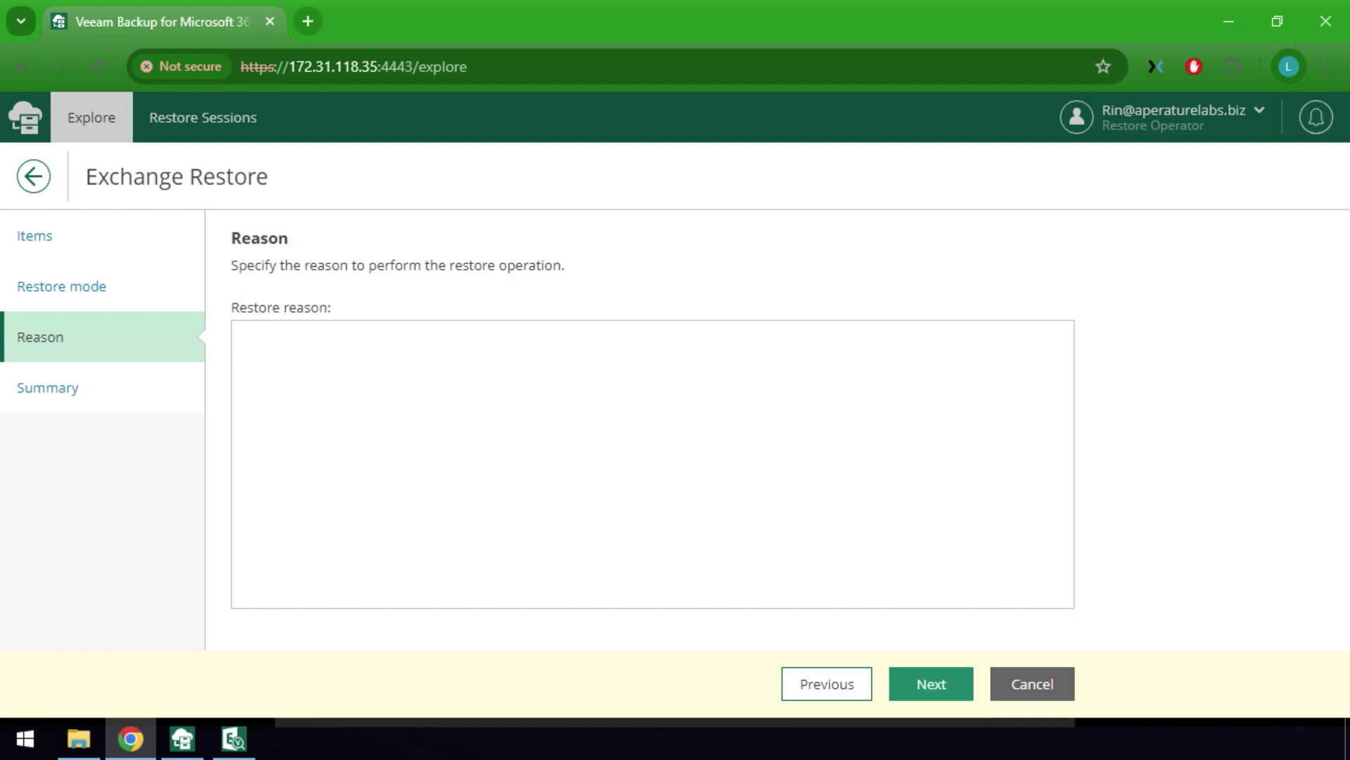
left_click(930, 685)
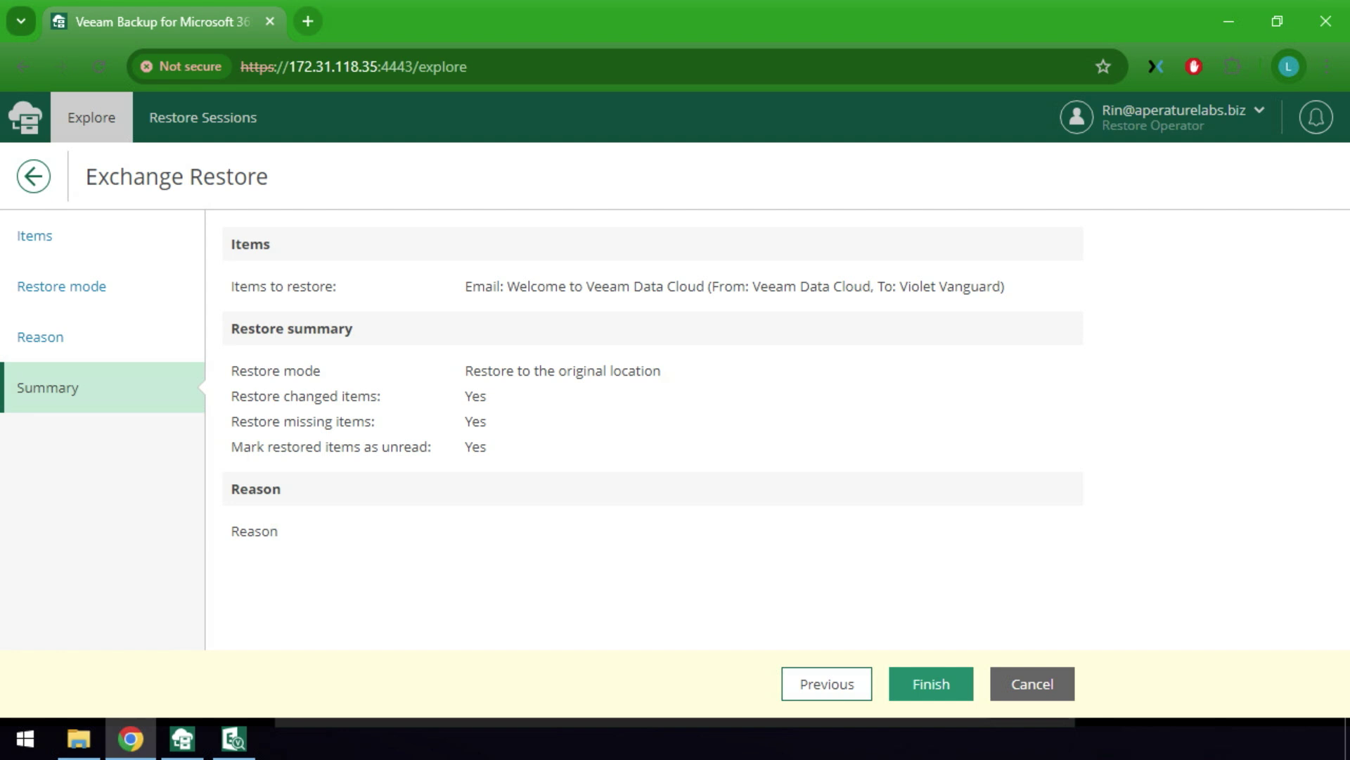
left_click(930, 685)
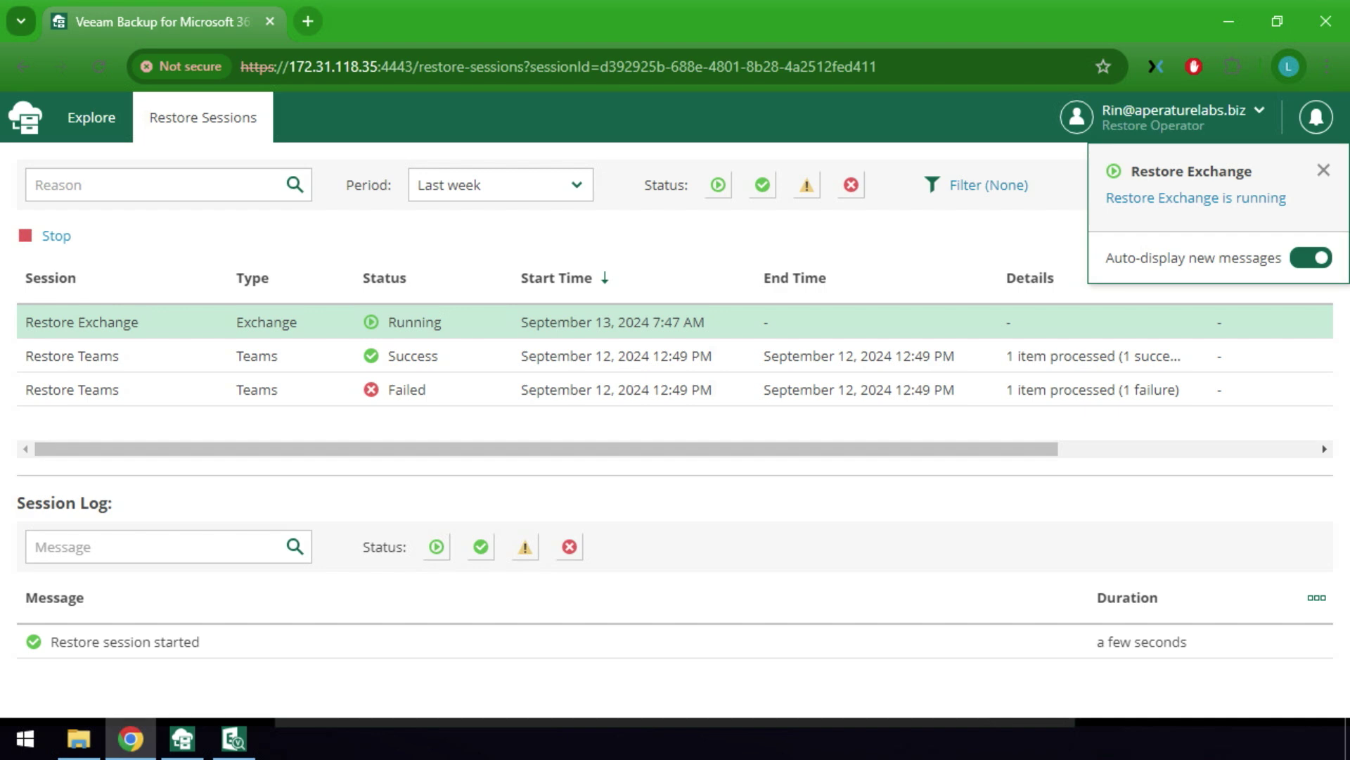